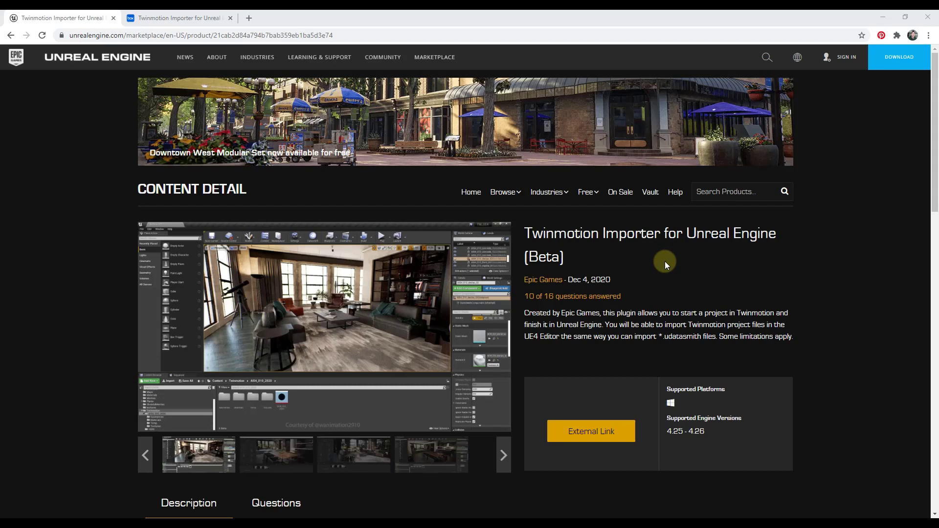
Open the Twinmotion Importer's external download page and switch to its Public Beta 1 instructions PDF.
scroll(664, 261, down, 2)
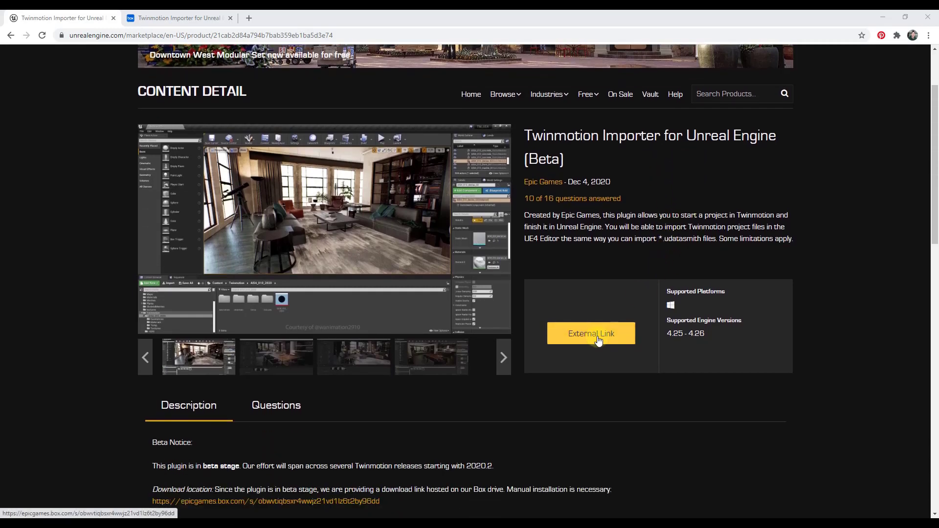
click(598, 341)
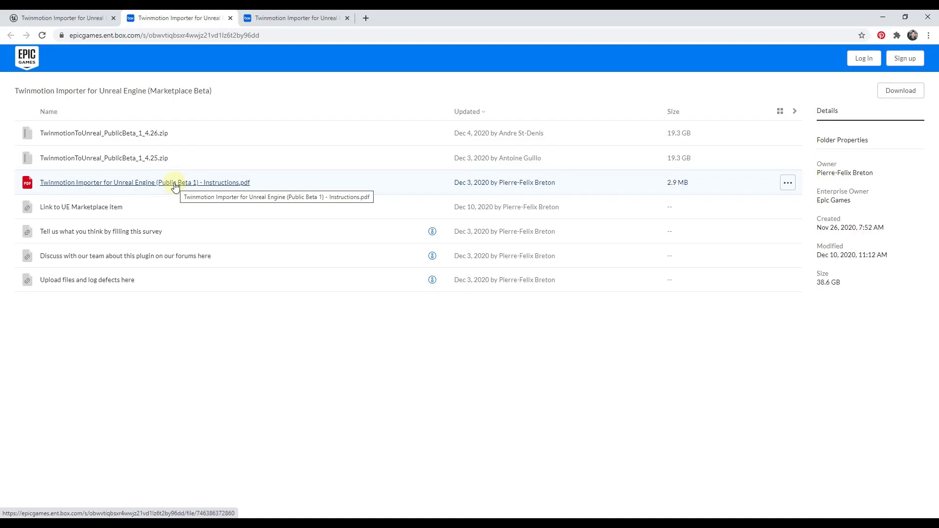
click(293, 18)
Read the PDF's overview, software prerequisites and plugin installation steps, including the engine and project folder options.
scroll(679, 227, up, 10)
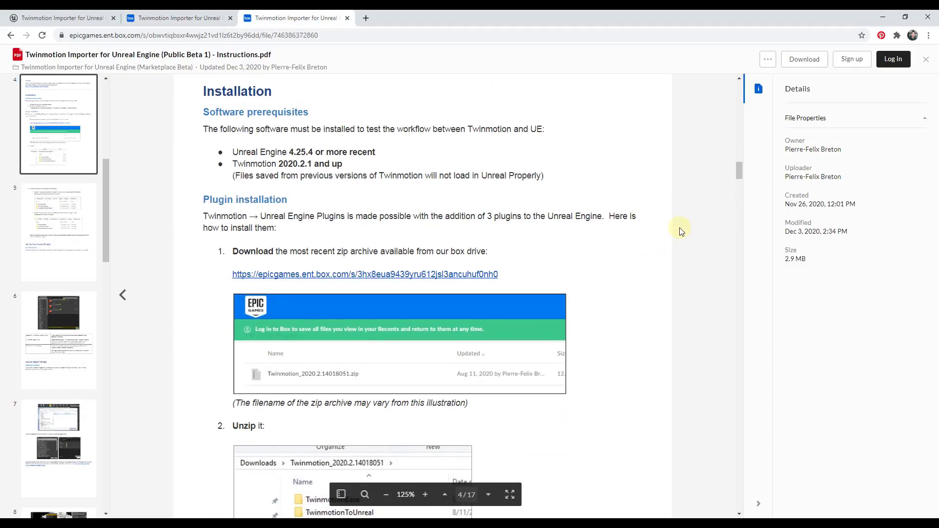
scroll(679, 227, up, 15)
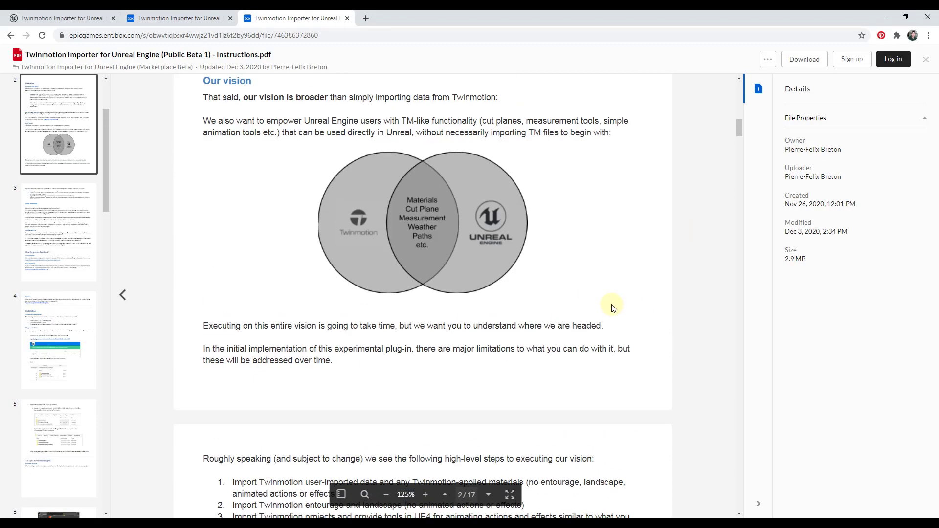
scroll(619, 317, up, 8)
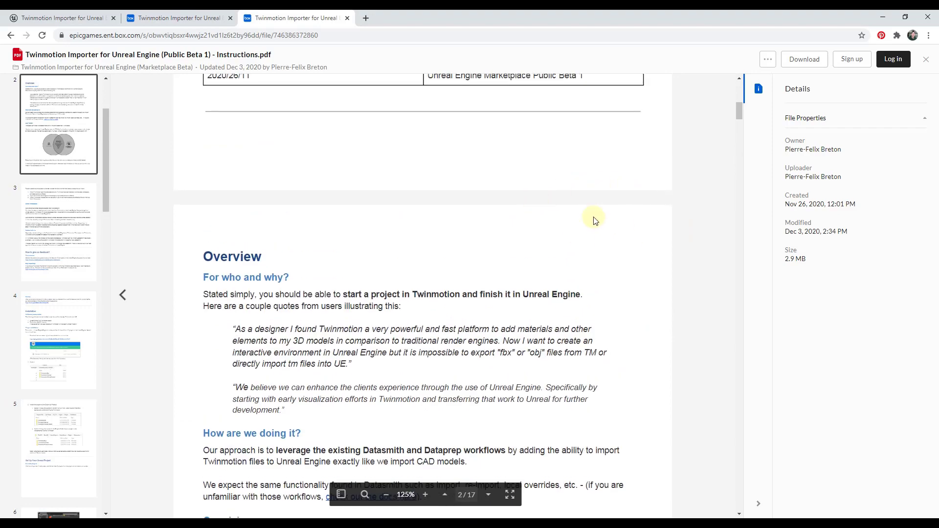
scroll(530, 269, down, 15)
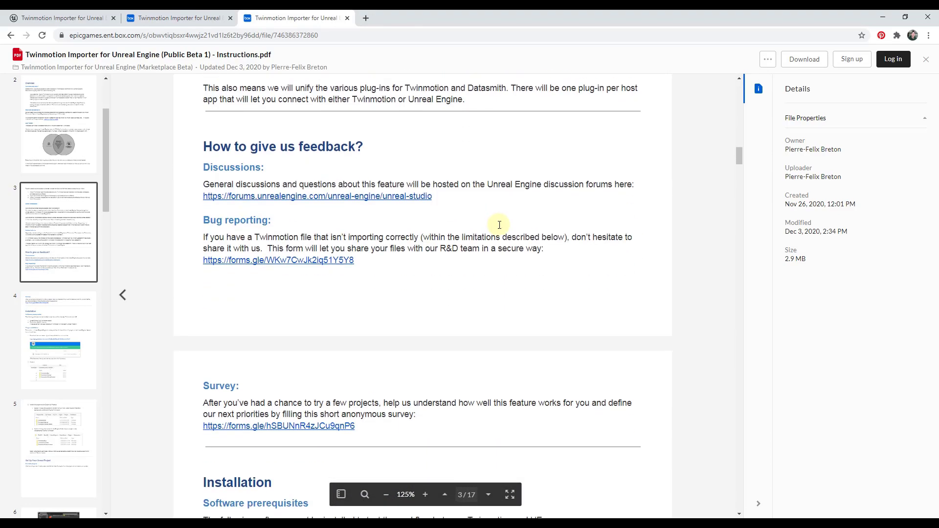
scroll(513, 223, down, 5)
scroll(546, 205, down, 2)
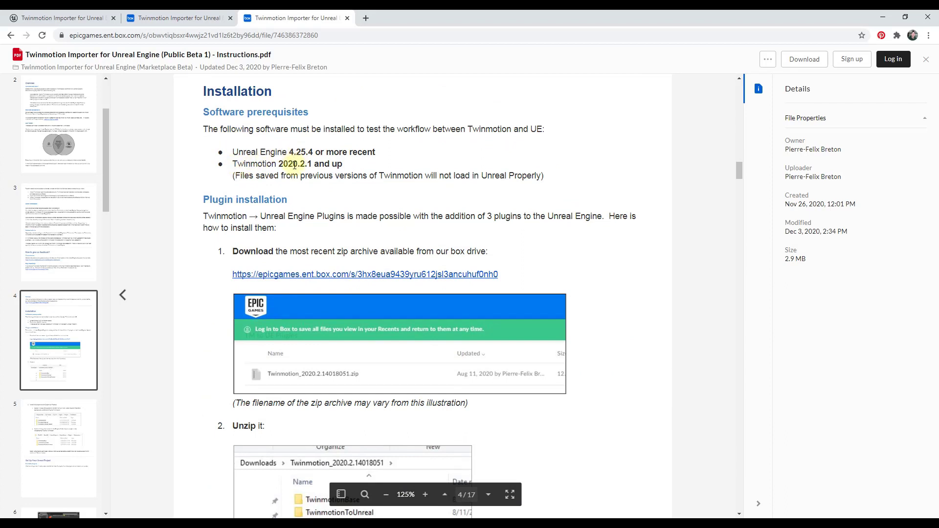
scroll(497, 335, down, 3)
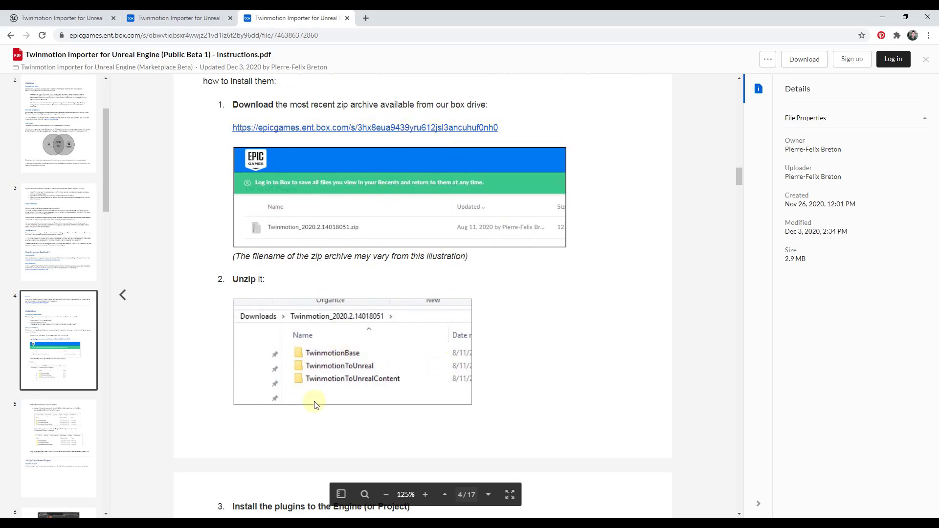
scroll(358, 357, down, 8)
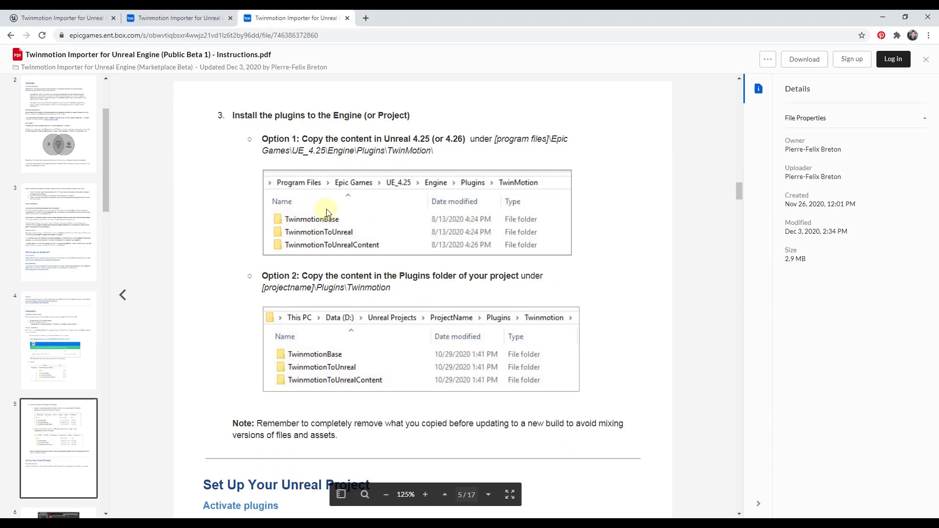
scroll(357, 256, up, 4)
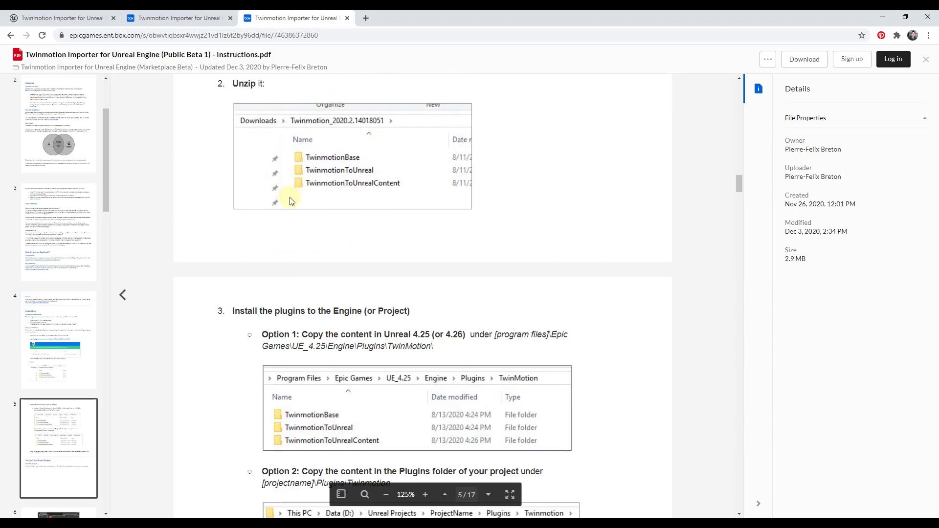
scroll(375, 307, down, 2)
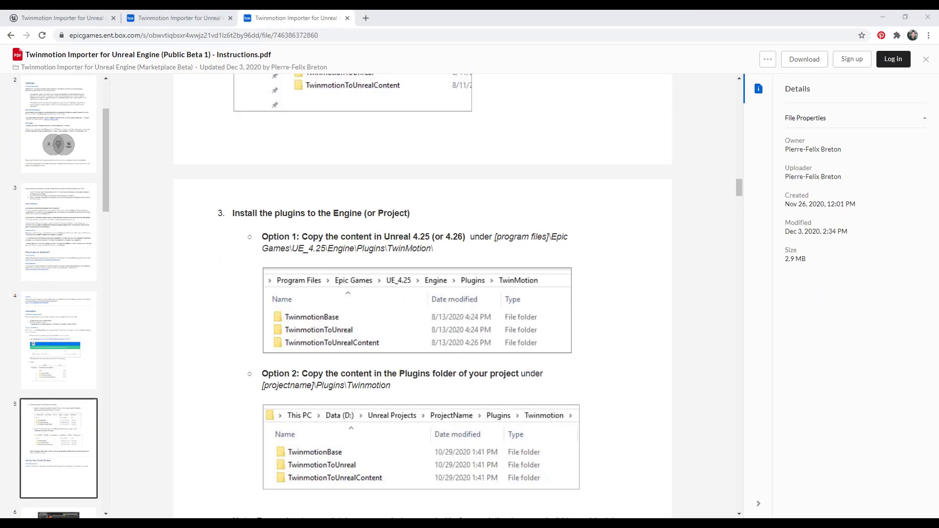
scroll(421, 294, down, 9)
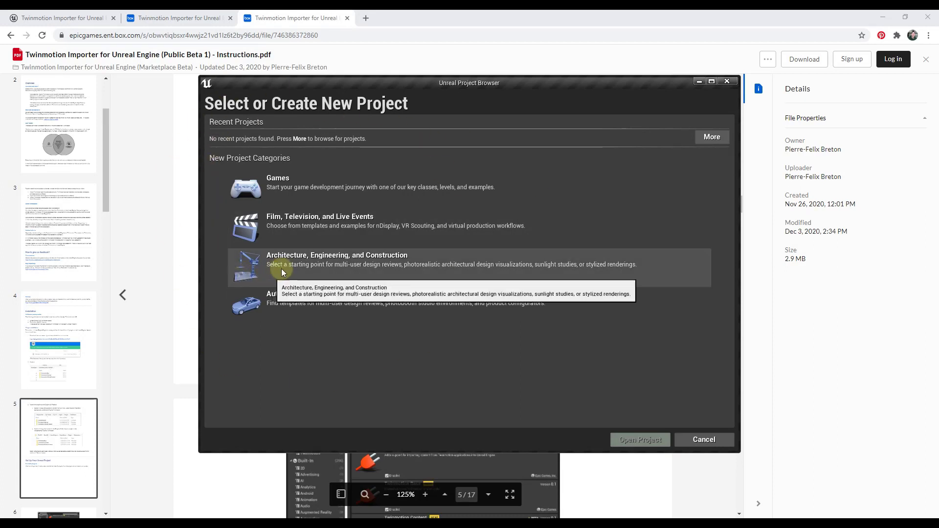
In the Unreal Project Browser, choose the Architecture, Engineering, and Construction category with the Blank template.
click(342, 267)
click(577, 442)
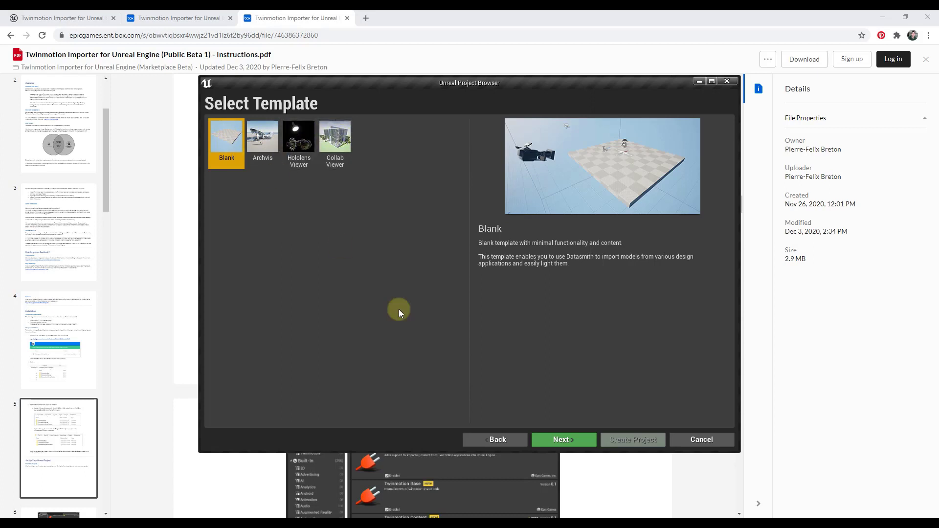
click(570, 440)
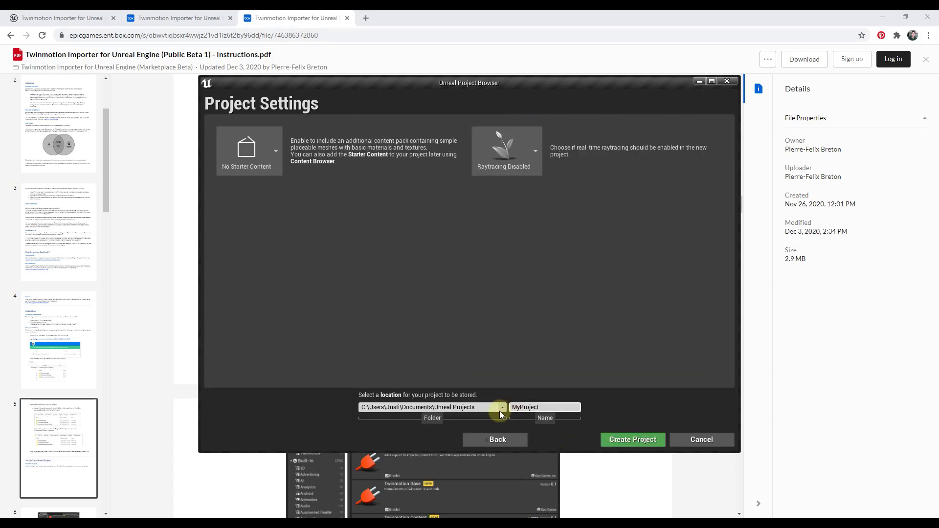
Name the project TwinmotionTest, choose Raytracing Disabled and No Starter Content, and create the project.
click(513, 406)
text(TwinmotionTest)
click(499, 169)
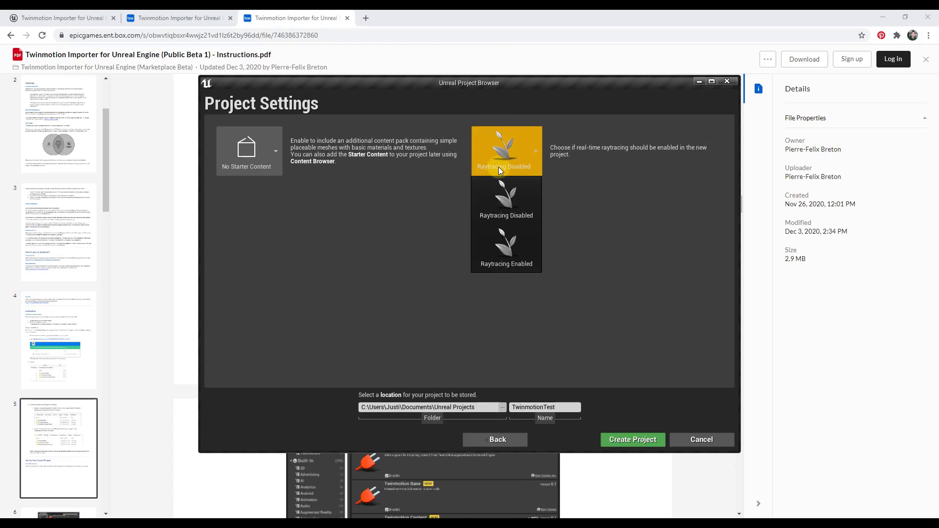
click(509, 206)
click(266, 145)
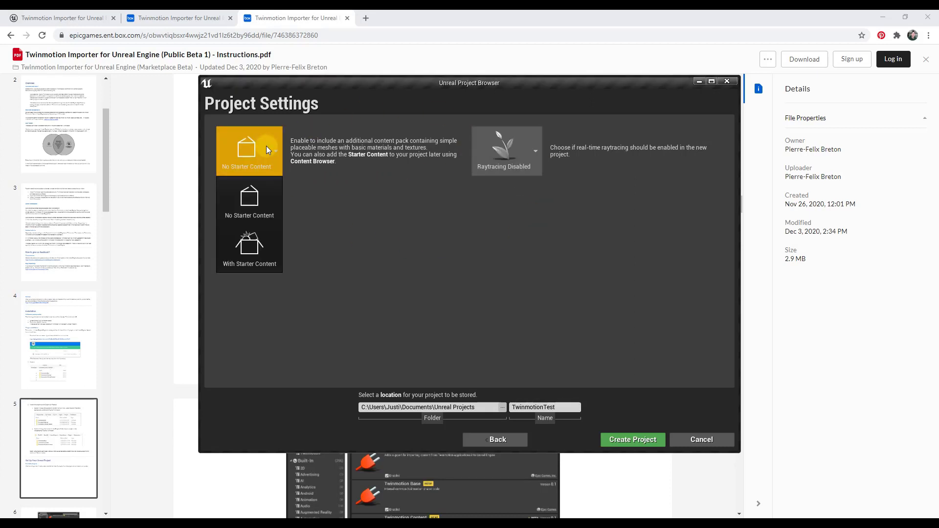
click(259, 209)
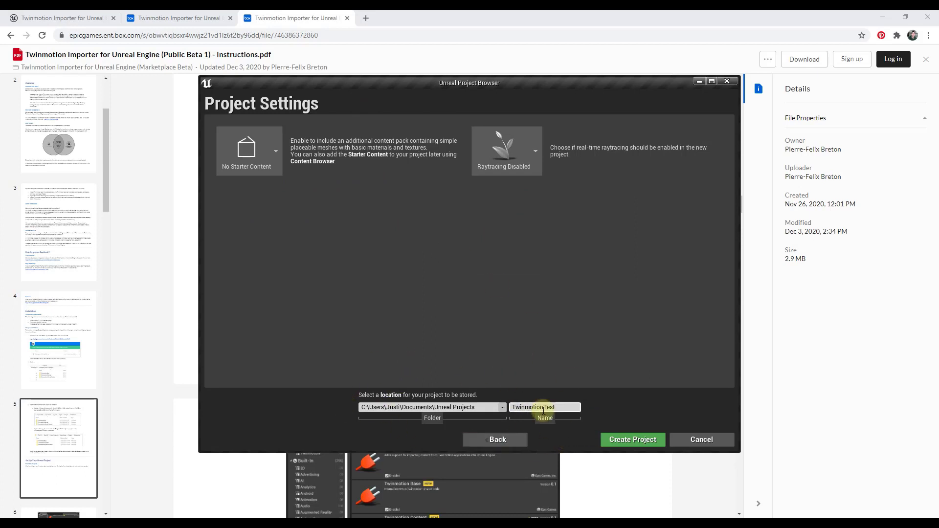
click(631, 440)
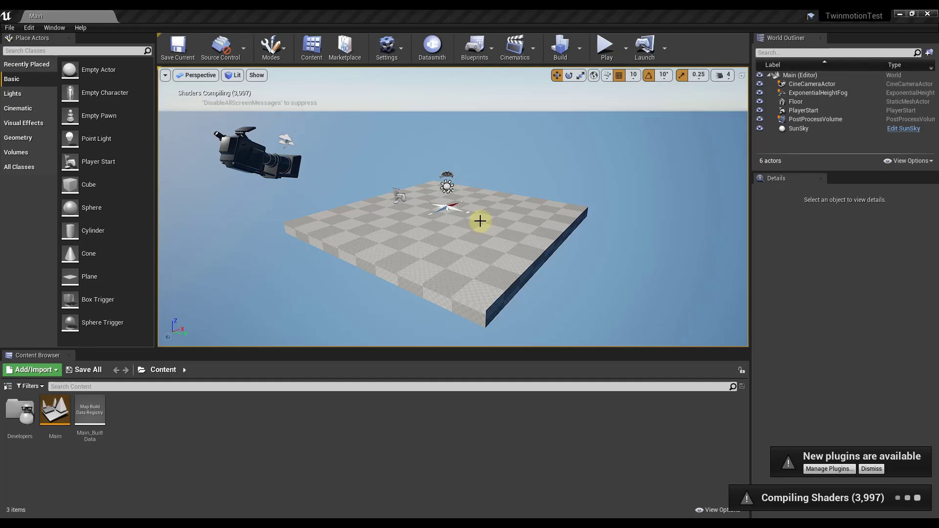
Open the project's plugin manager and search all plugins for "twin".
click(402, 43)
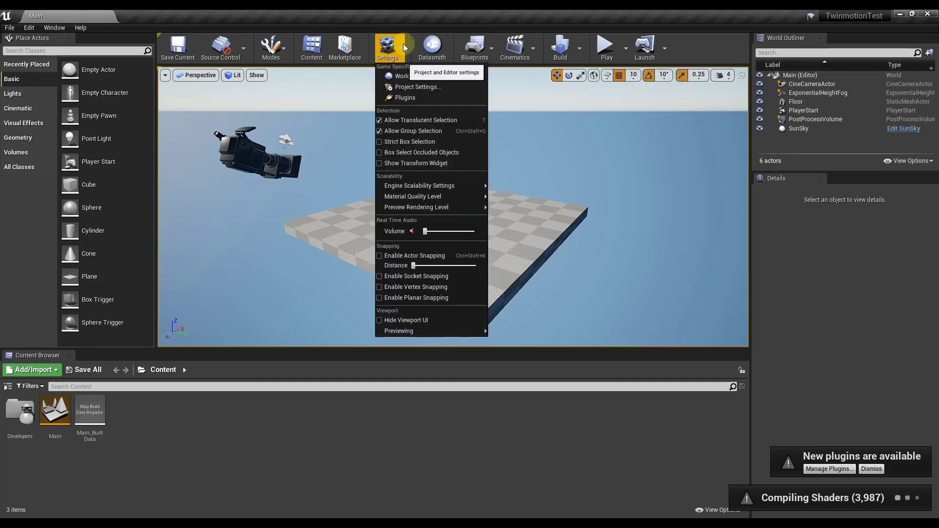
click(403, 98)
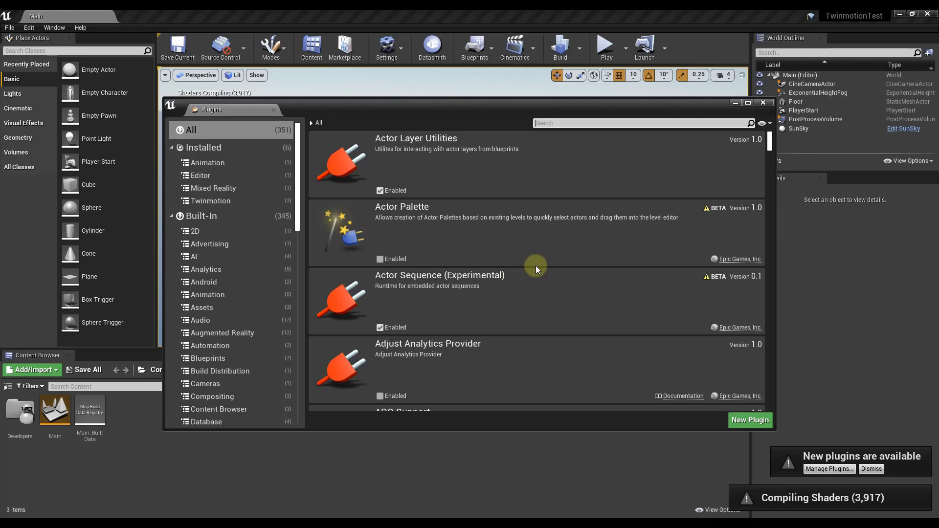
scroll(523, 280, down, 10)
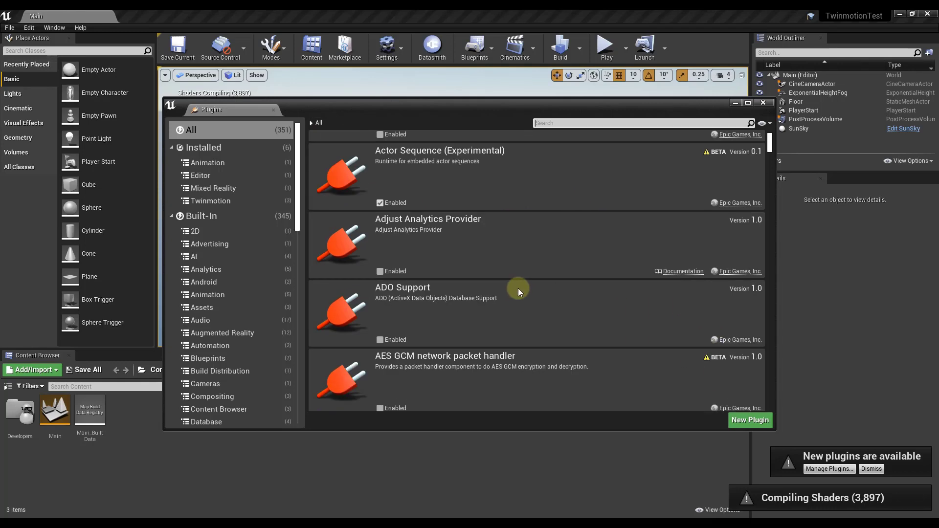
click(551, 122)
text(tw)
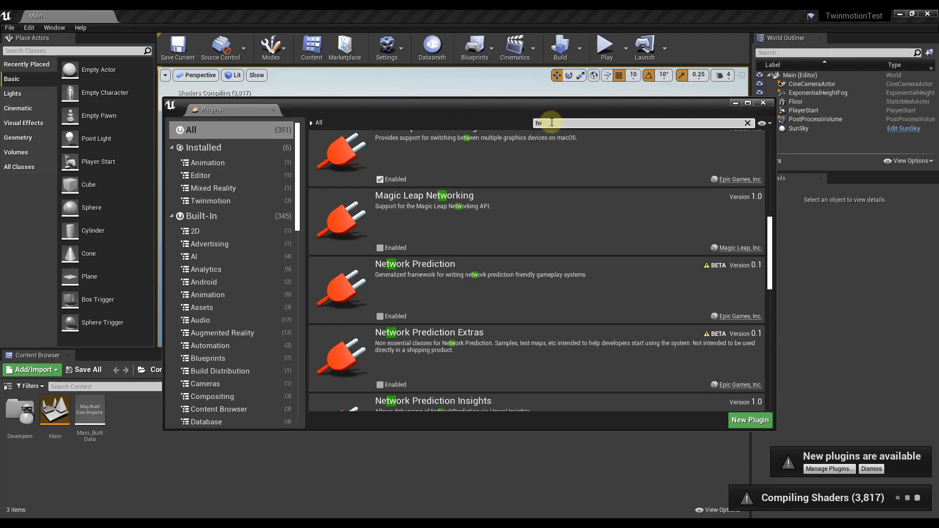
text(in)
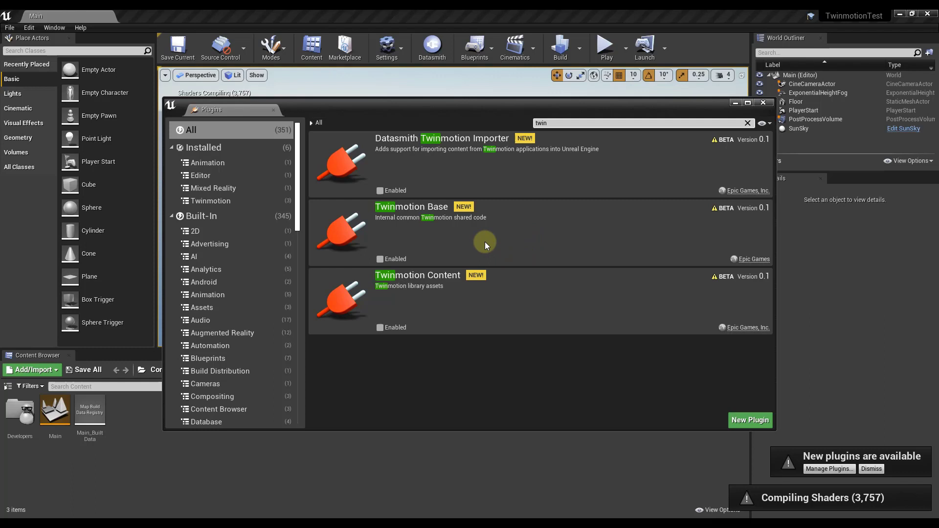
Enable the beta plugins Datasmith Twinmotion Importer, Twinmotion Base and Twinmotion Content, and restart the editor.
click(380, 190)
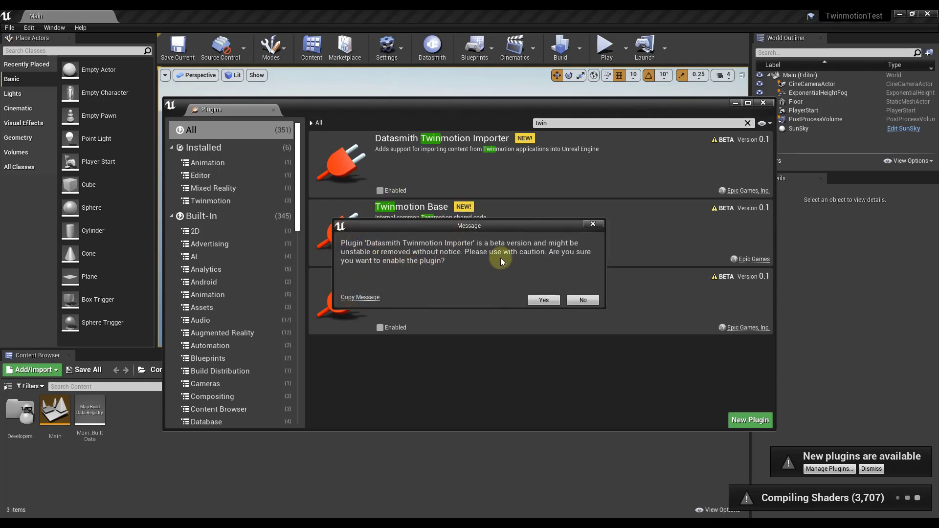
click(549, 302)
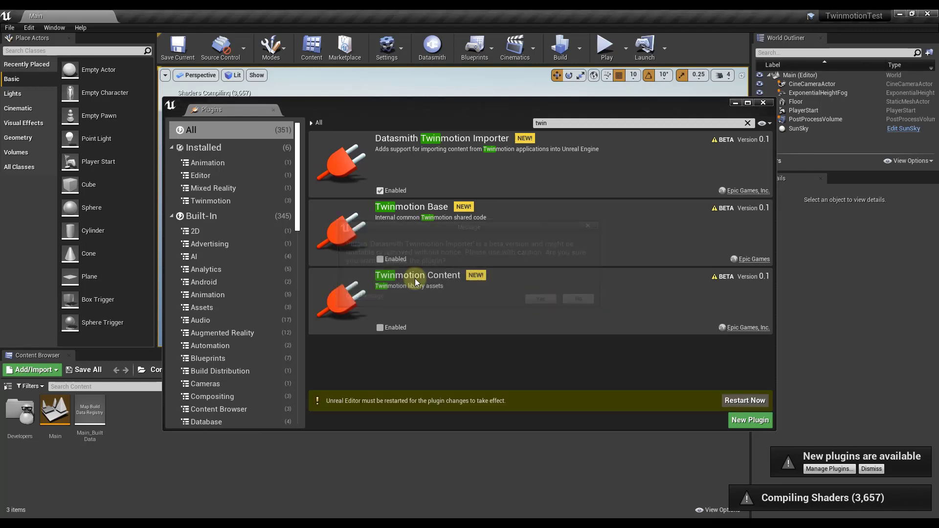
click(381, 258)
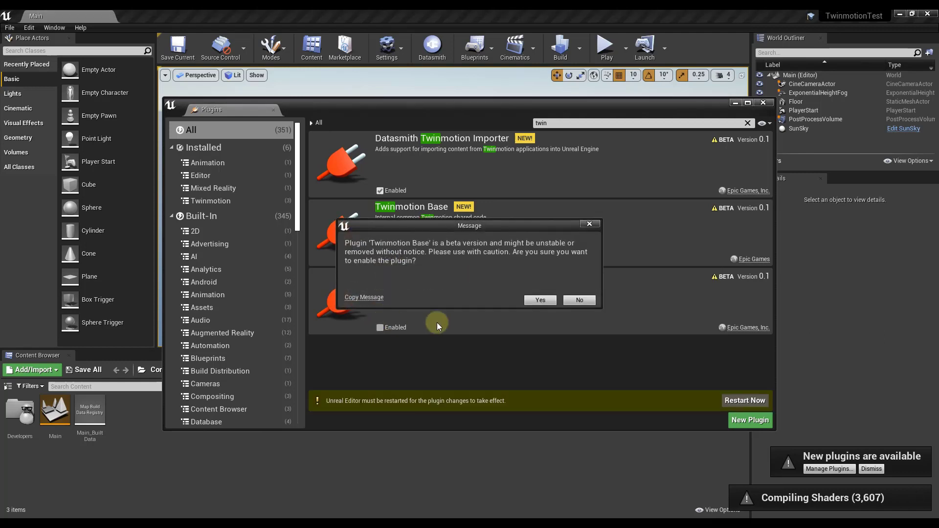
click(537, 299)
click(380, 326)
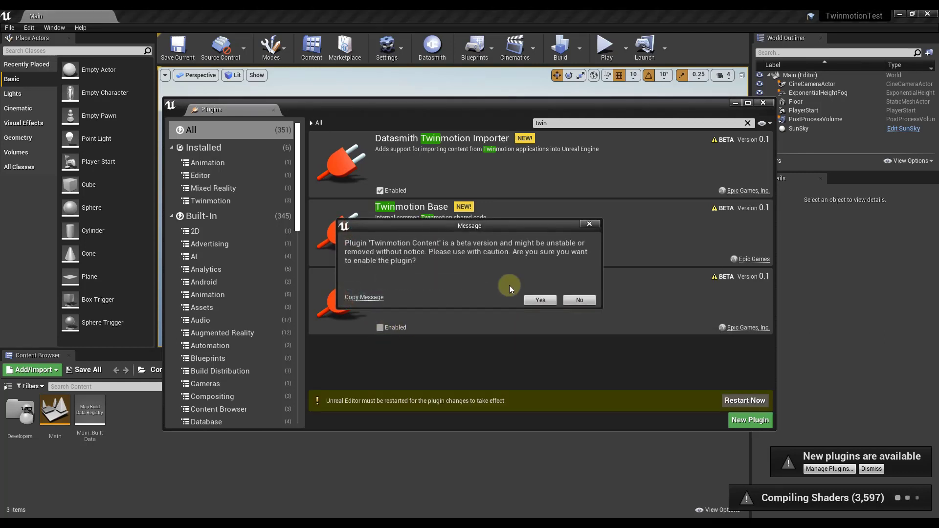
click(540, 301)
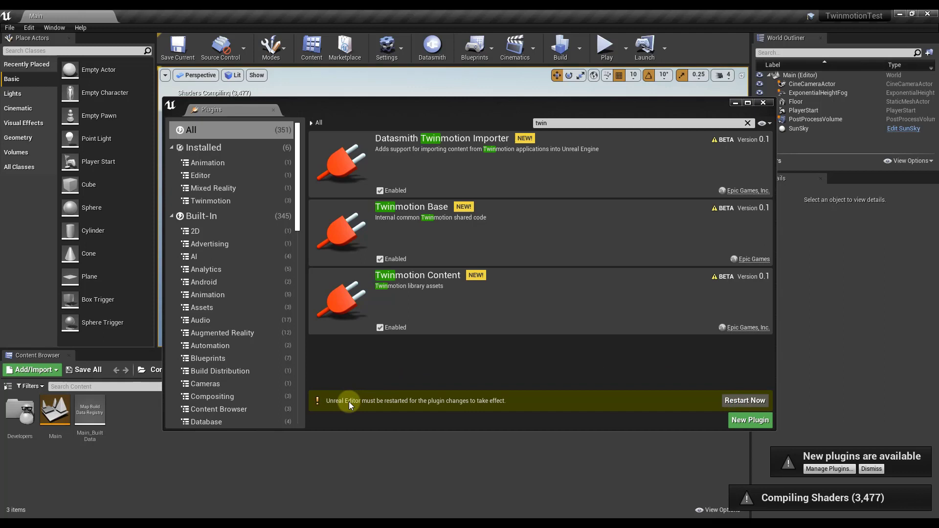
click(745, 400)
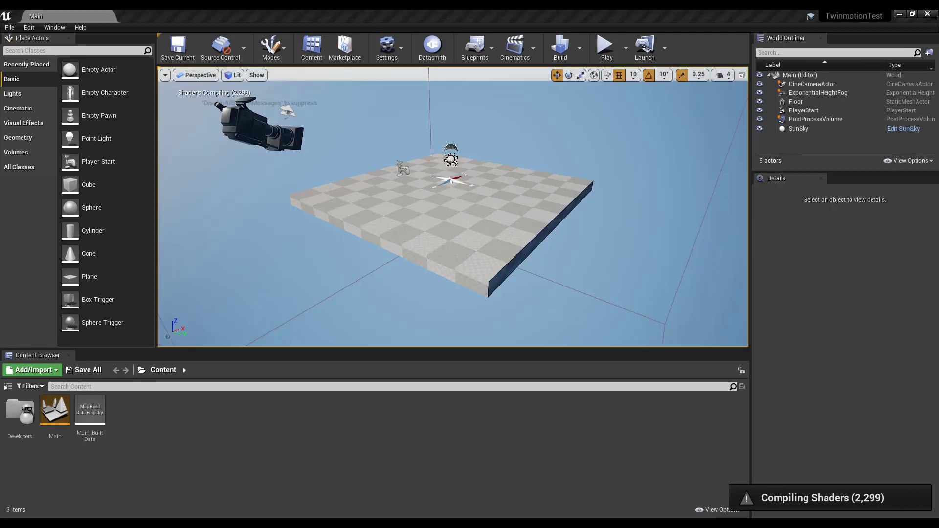
Start a Datasmith import and open the MaterialsRoom file from the DemoScenes folder of the Twinmotion2020.2 installation's Content directory.
mouse_move(471, 176)
right_down()
mouse_move(459, 173)
mouse_move(478, 176)
mouse_move(474, 165)
right_up()
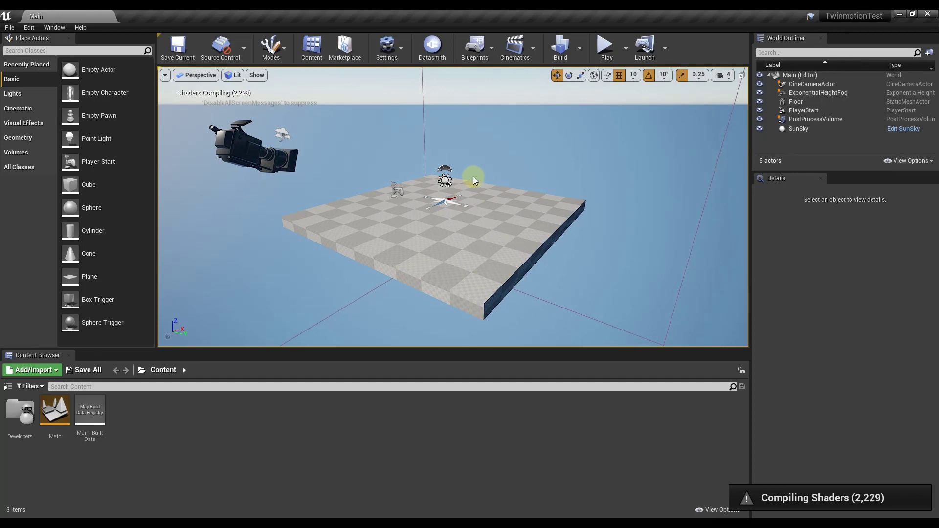
click(432, 47)
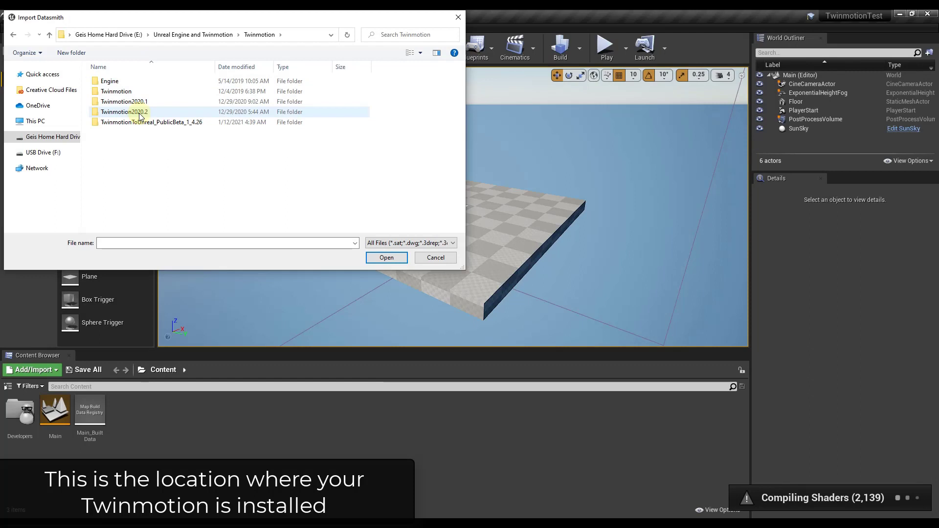
double_click(140, 113)
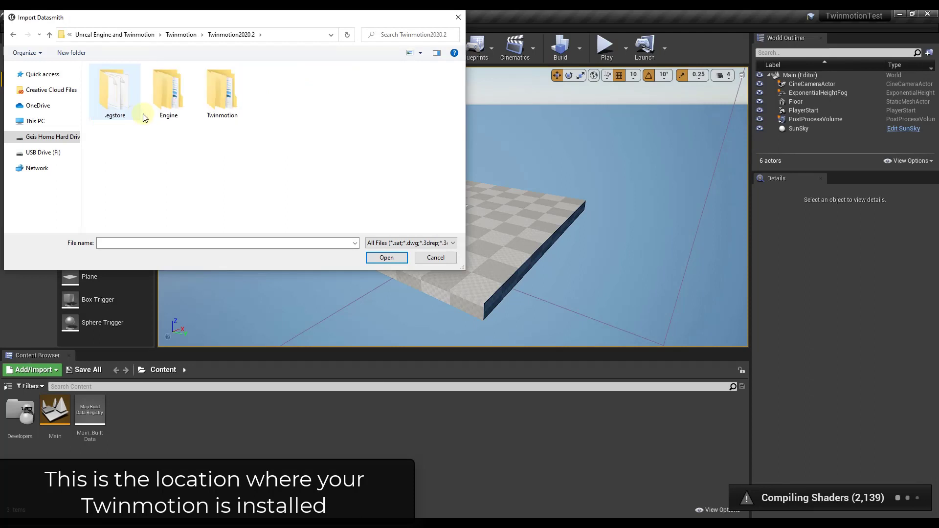
double_click(231, 90)
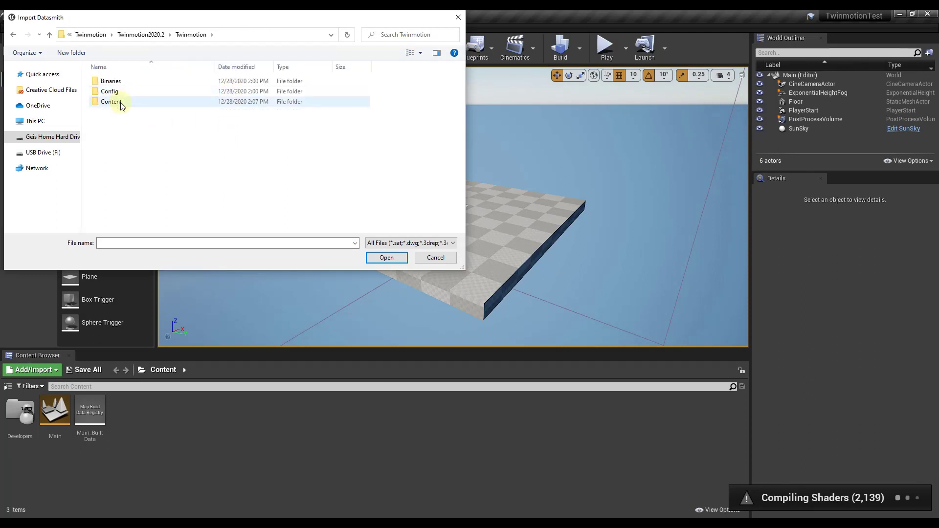
double_click(120, 101)
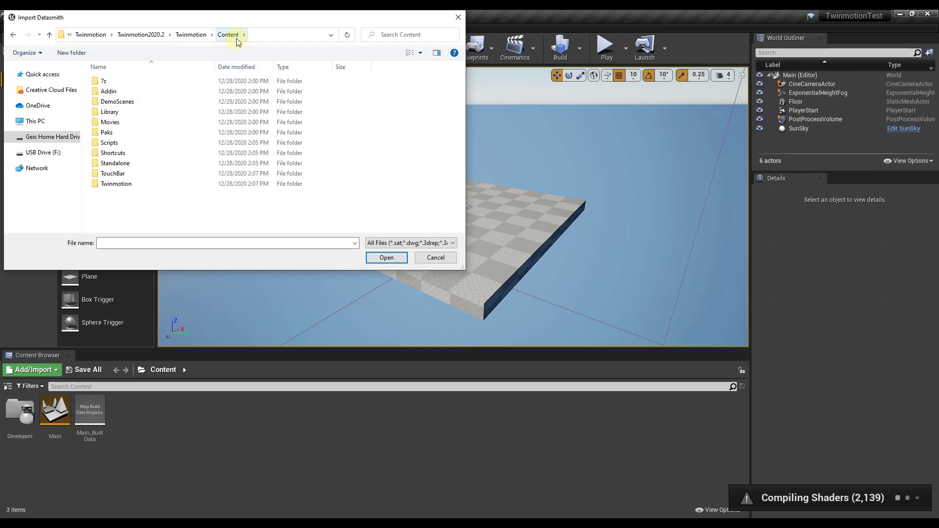
double_click(120, 101)
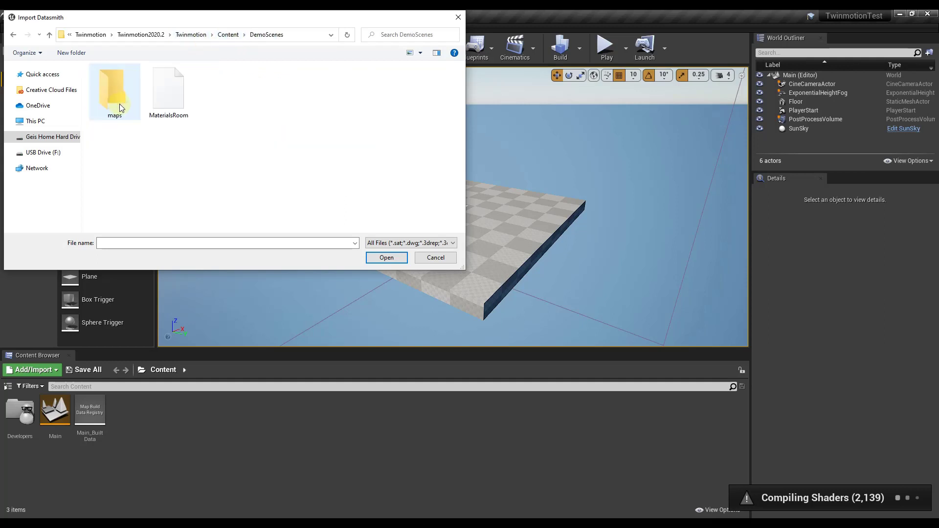
click(167, 97)
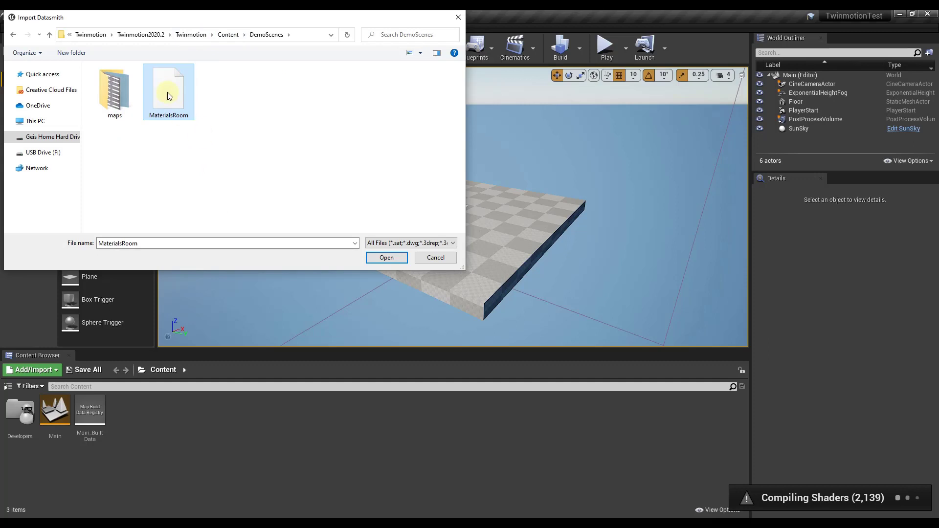
double_click(171, 93)
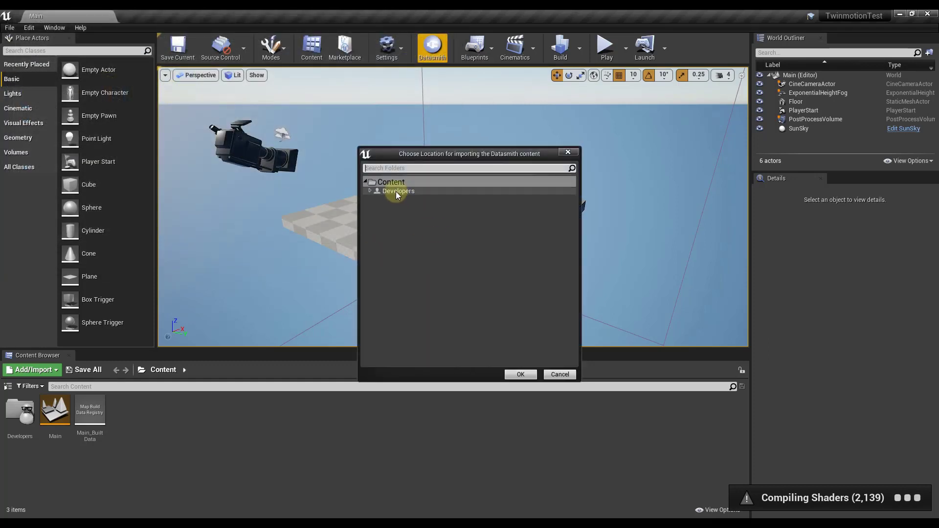
Choose the Collections folder under Developers as the location for the imported Datasmith content.
click(395, 192)
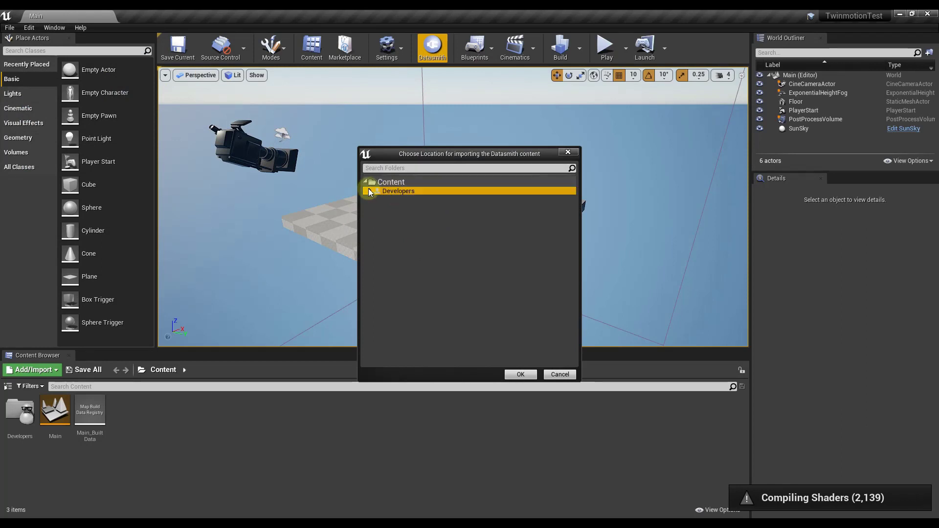
click(370, 191)
click(405, 206)
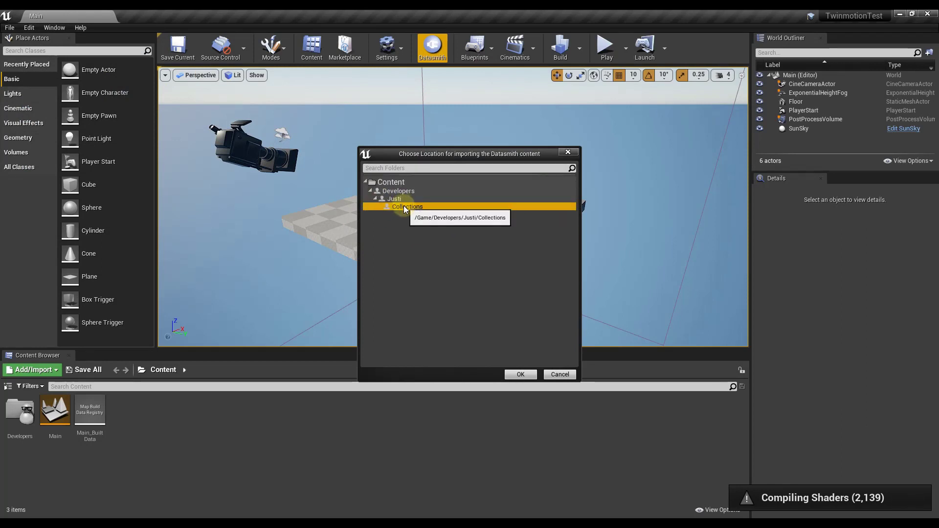
click(521, 374)
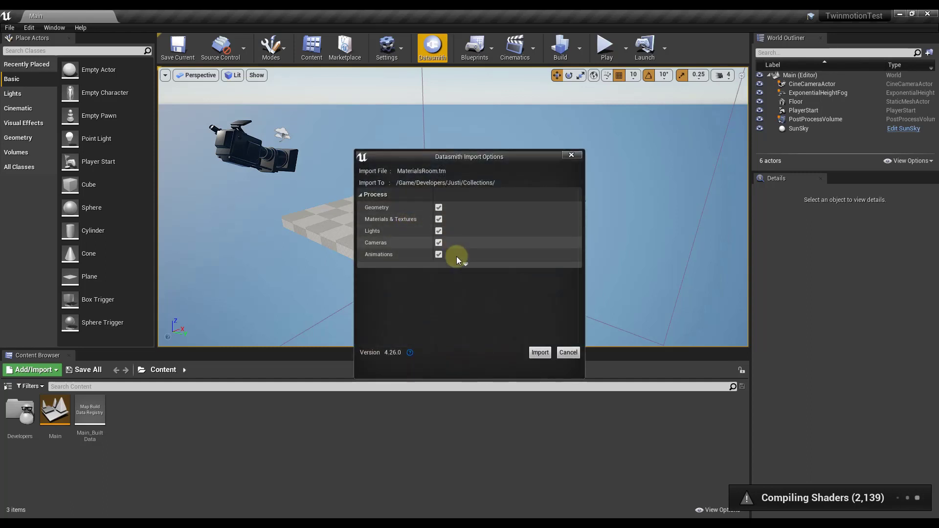
Expand the Static Mesh Options in the Datasmith import options and import MaterialsRoom with the default settings.
click(466, 266)
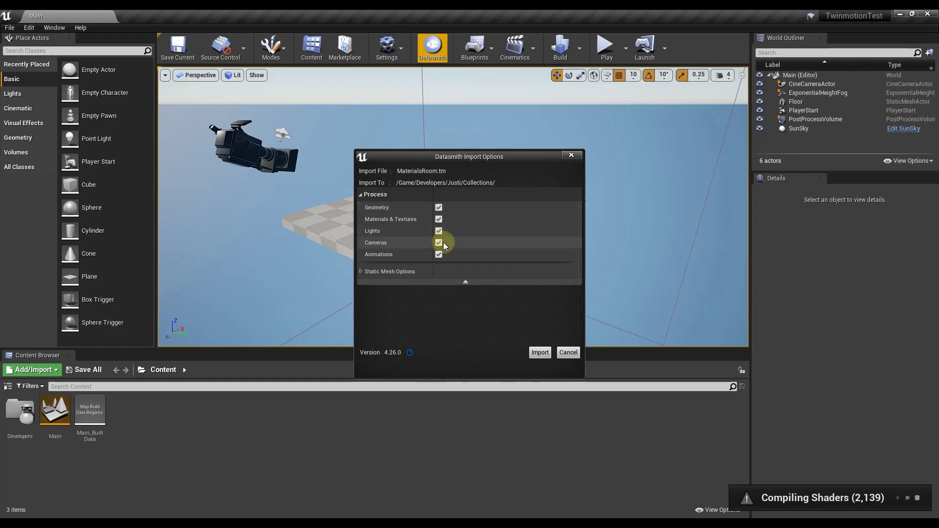
click(360, 272)
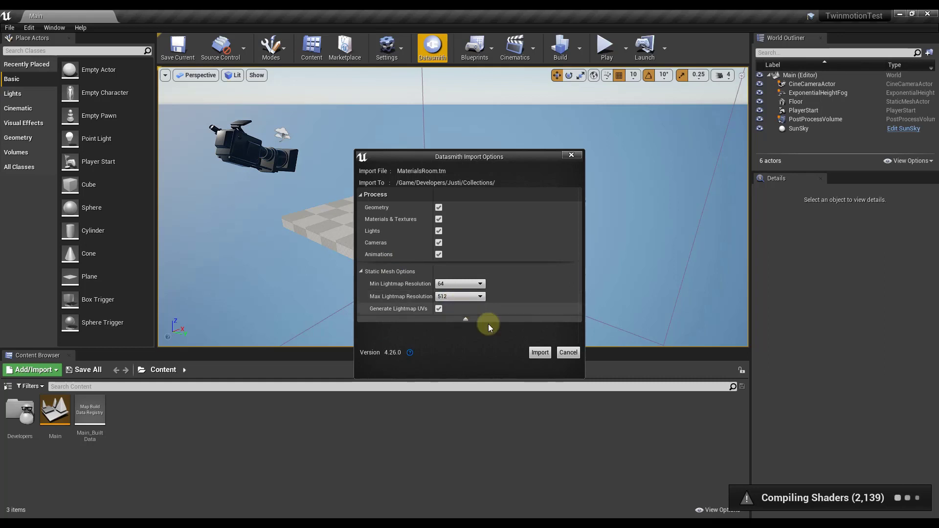
click(541, 353)
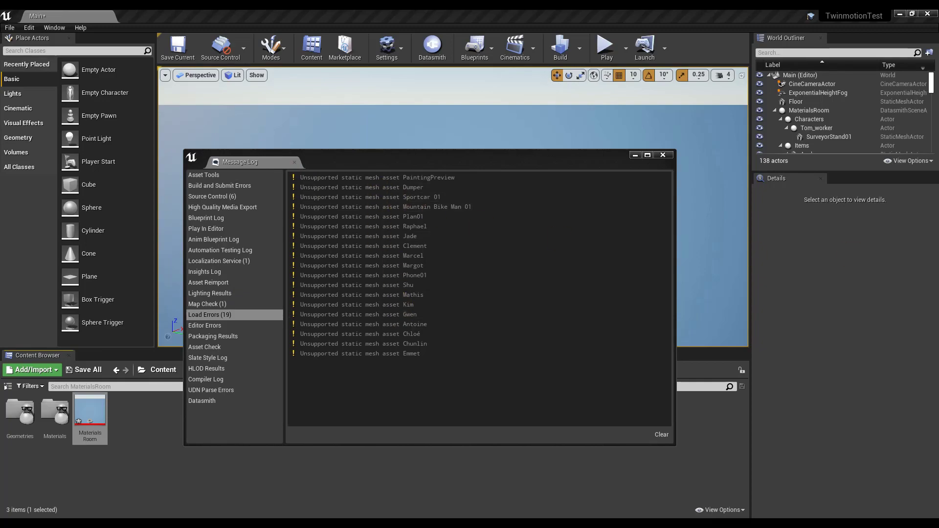
Switch to the browser and read the Twinmotion Importer instructions PDF on supported furniture, vegetation assets, known issues and future releases.
drag(360, 38, 360, 11)
scroll(477, 355, down, 18)
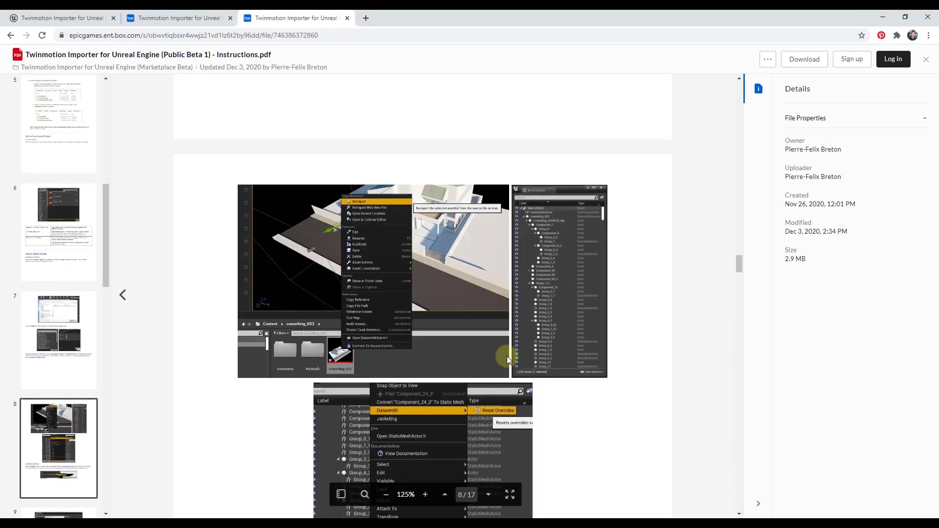
scroll(519, 372, down, 20)
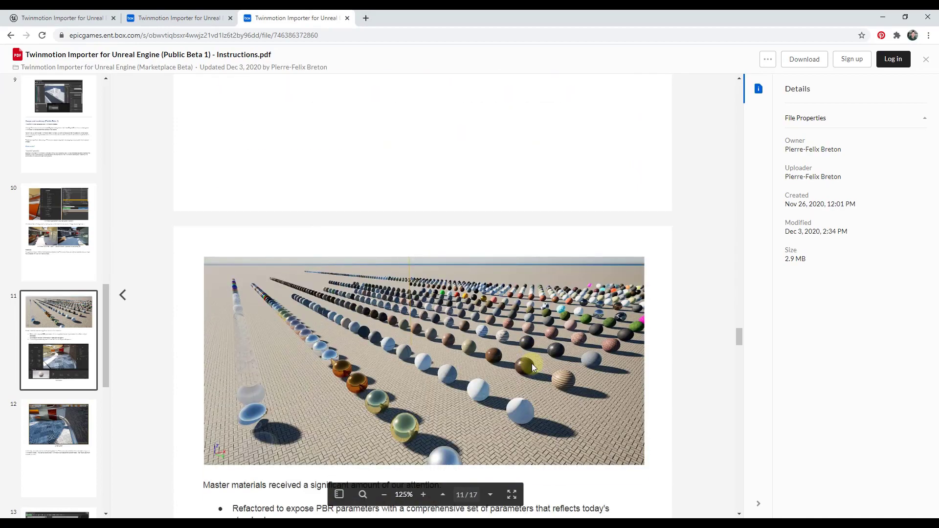
scroll(457, 345, down, 20)
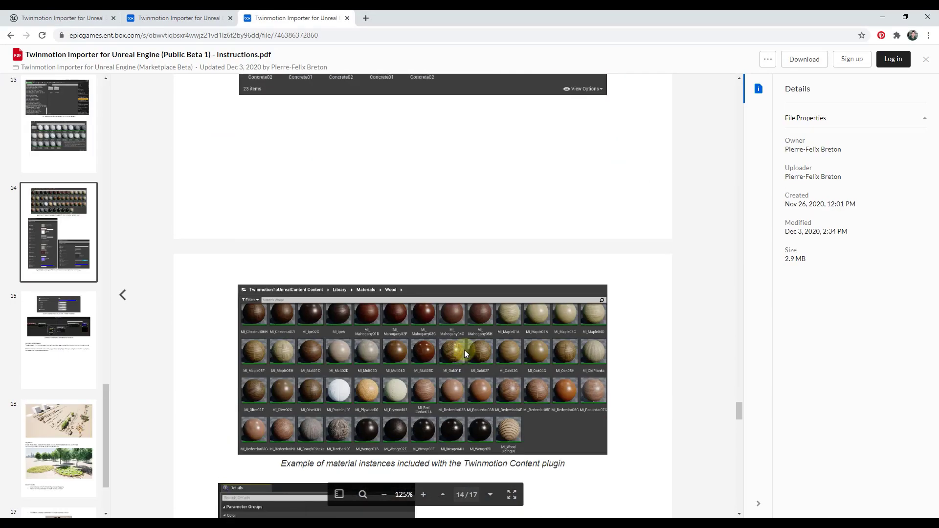
scroll(465, 344, down, 20)
scroll(470, 360, down, 8)
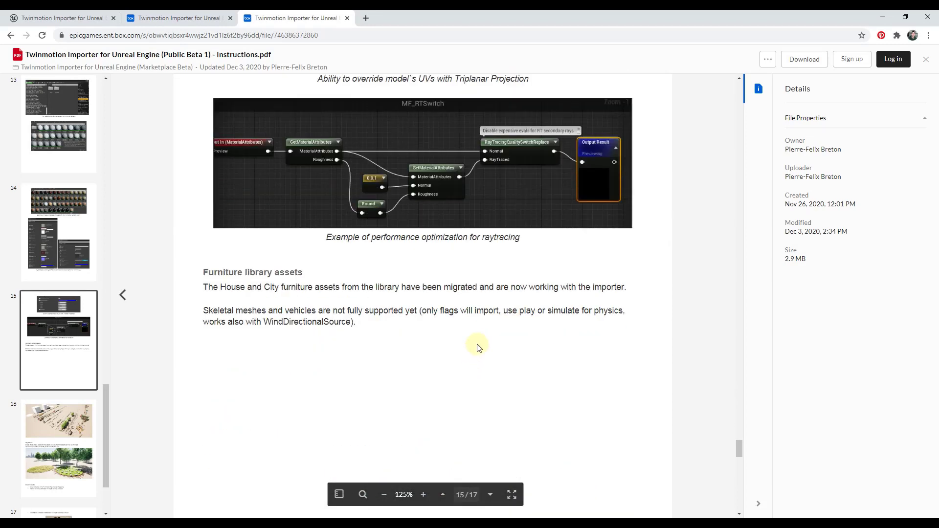
scroll(473, 346, up, 4)
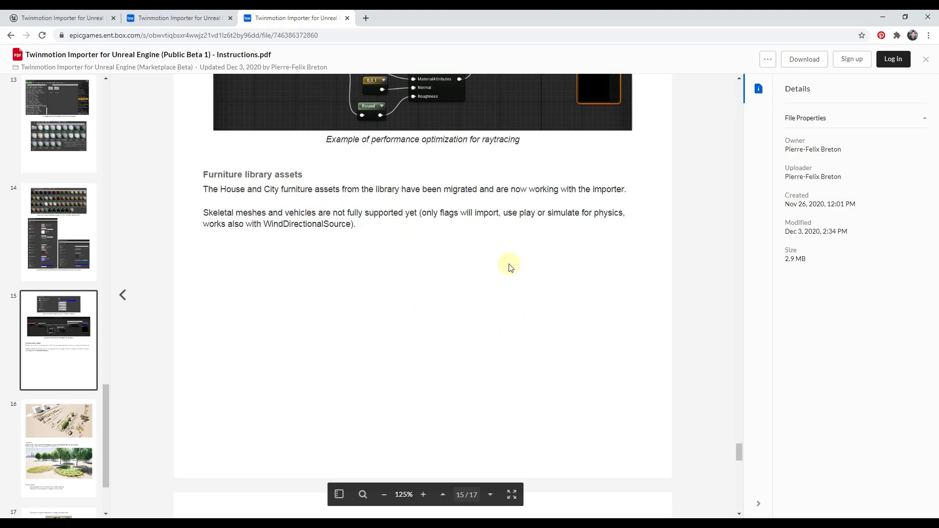
scroll(508, 267, down, 12)
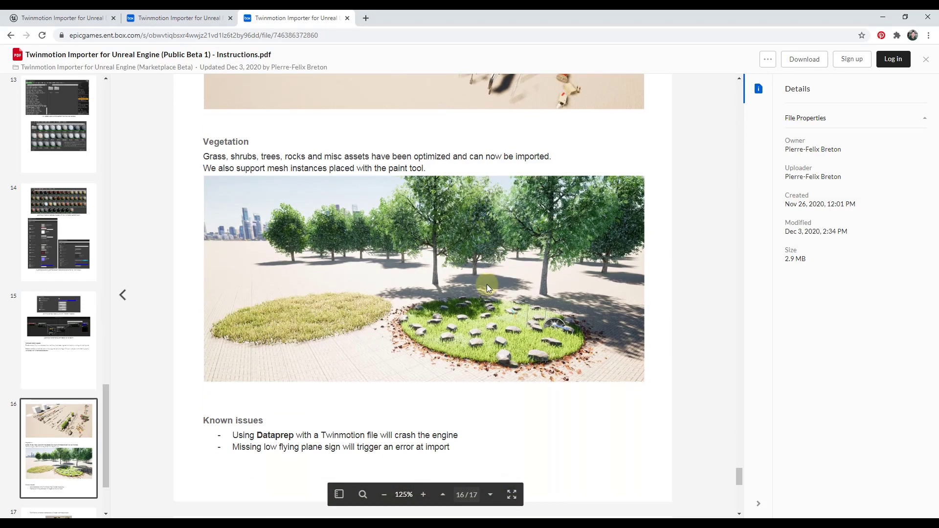
scroll(487, 286, down, 4)
scroll(508, 281, down, 6)
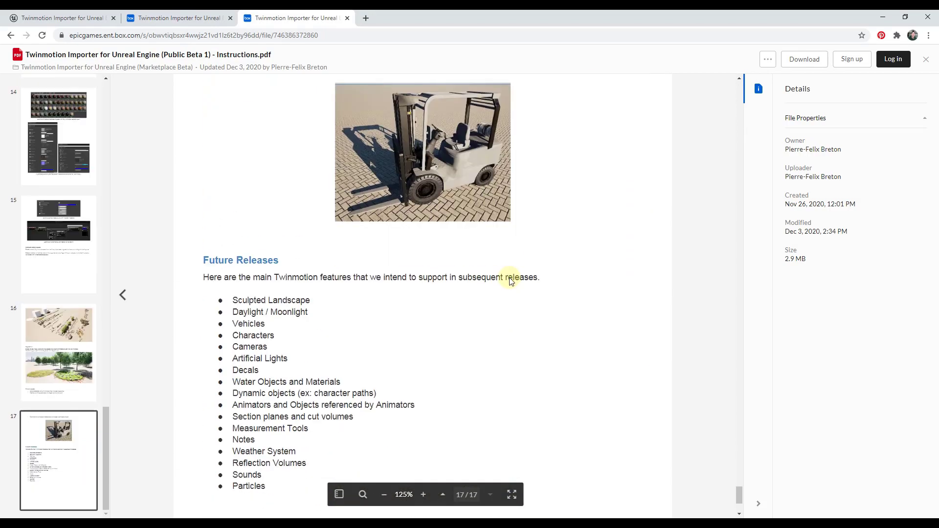
scroll(541, 289, down, 2)
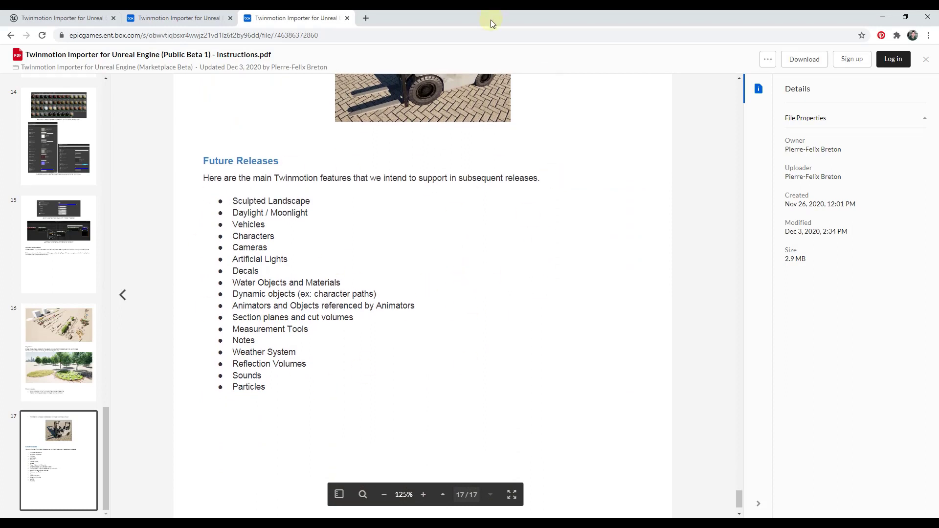
drag(491, 21, 938, 98)
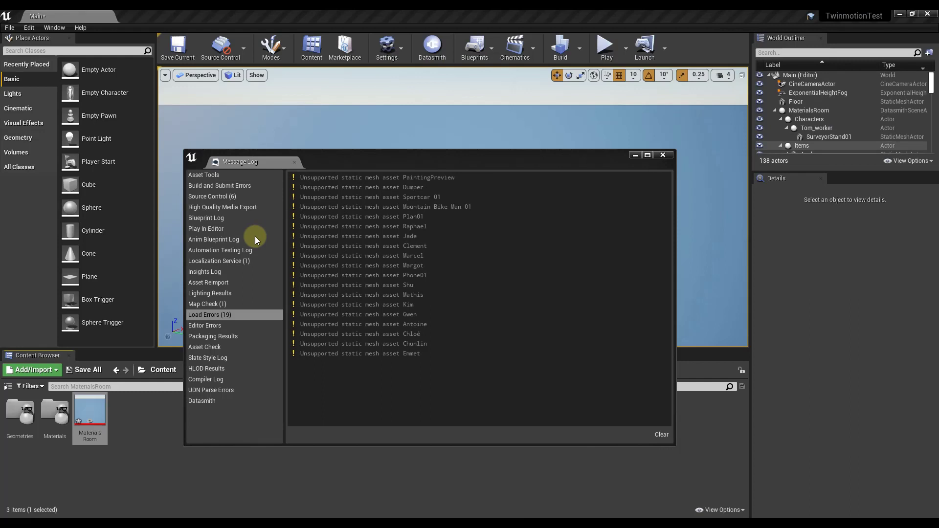
Close the message log in Unreal Editor and open the Materials folder of the imported MaterialsRoom content.
click(663, 155)
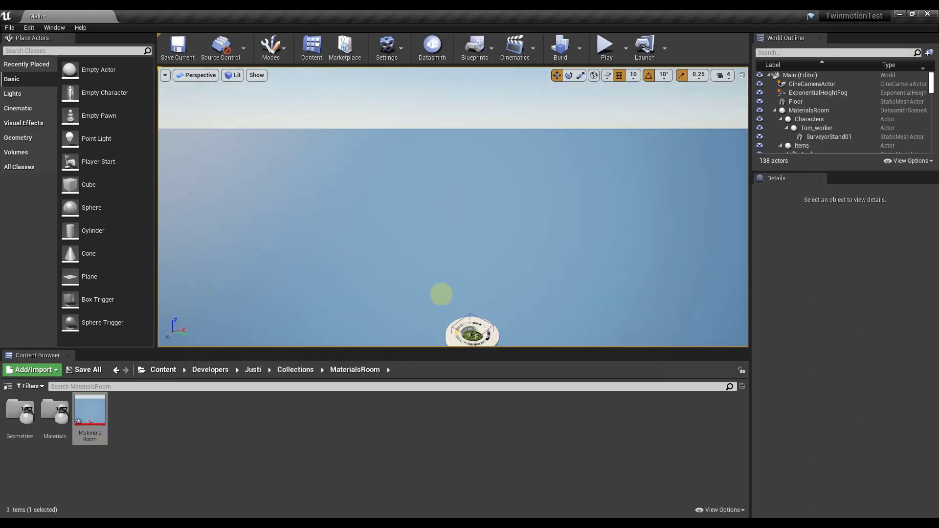
right_drag(461, 397, 465, 391)
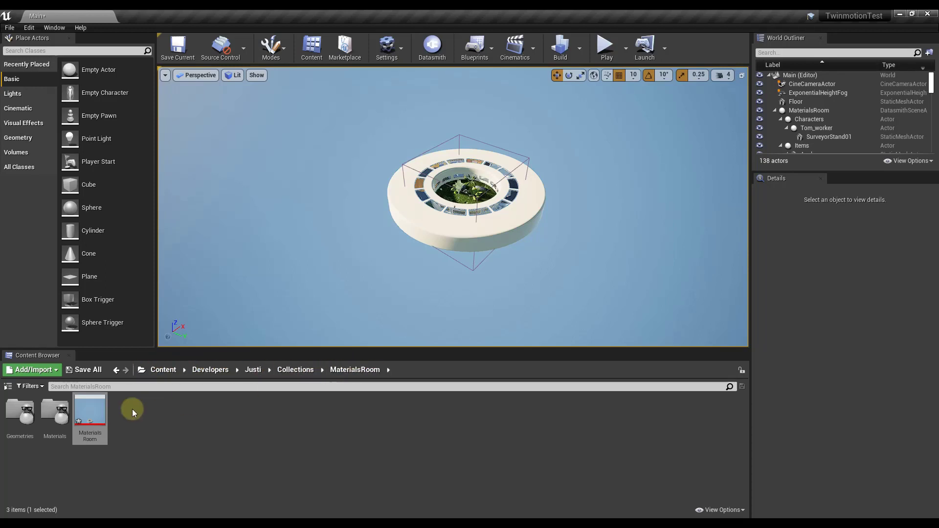
double_click(61, 417)
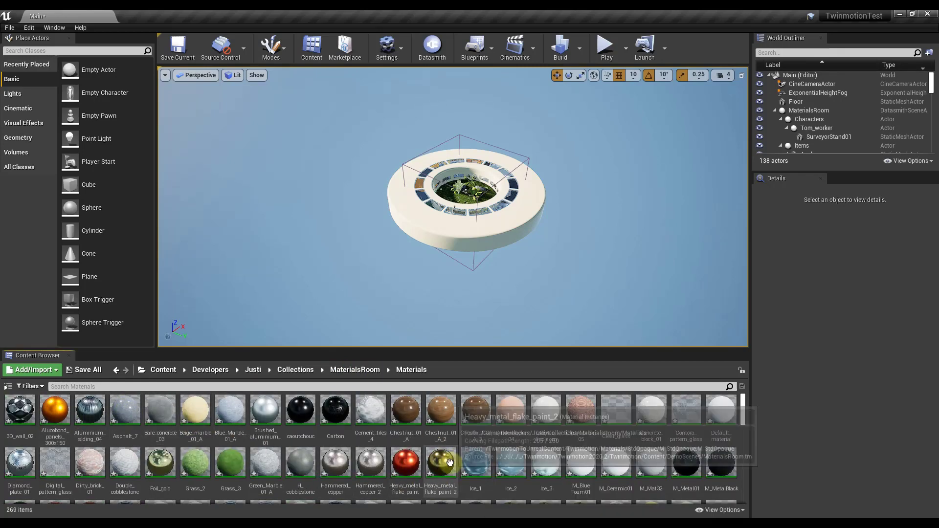
Inside the imported room, select the yellow floor mesh and open its Non_slip_flooring_02 material for editing.
scroll(548, 210, up, 5)
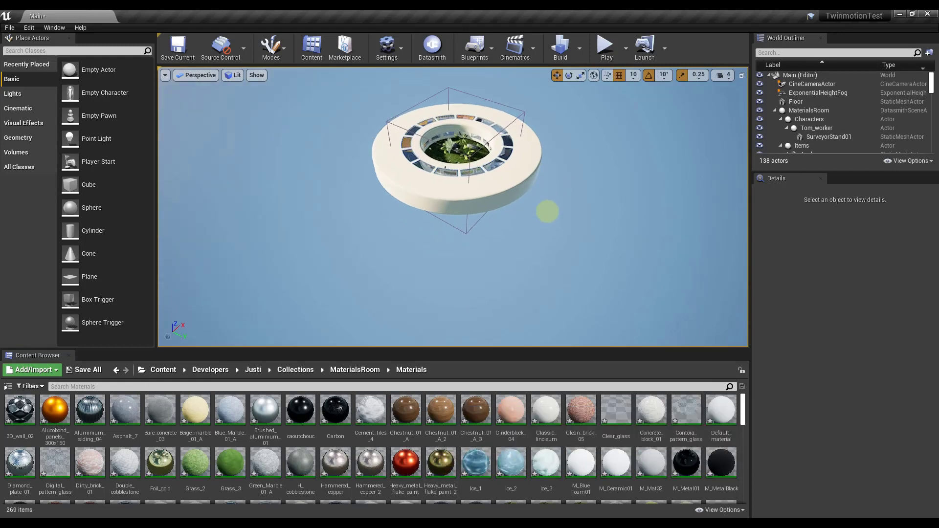
scroll(551, 208, up, 10)
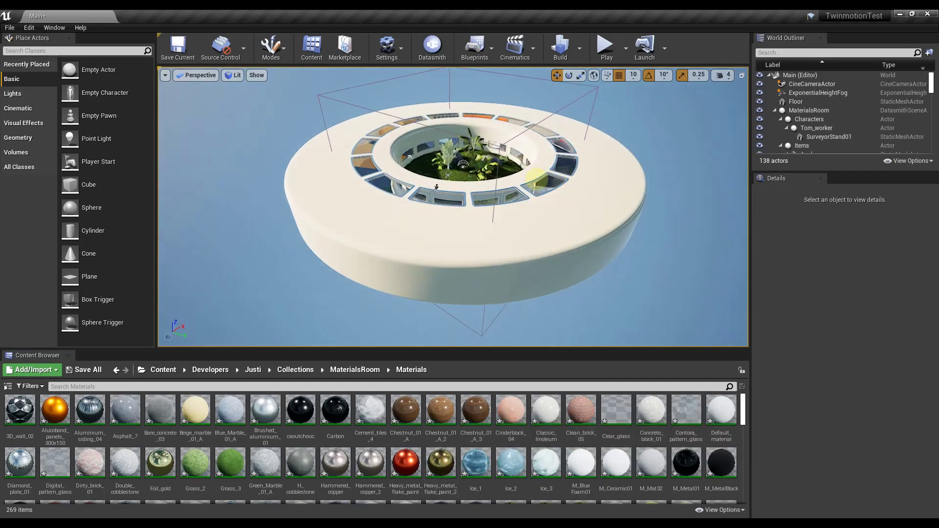
key(w)
right_drag(498, 182, 537, 191)
key(w)
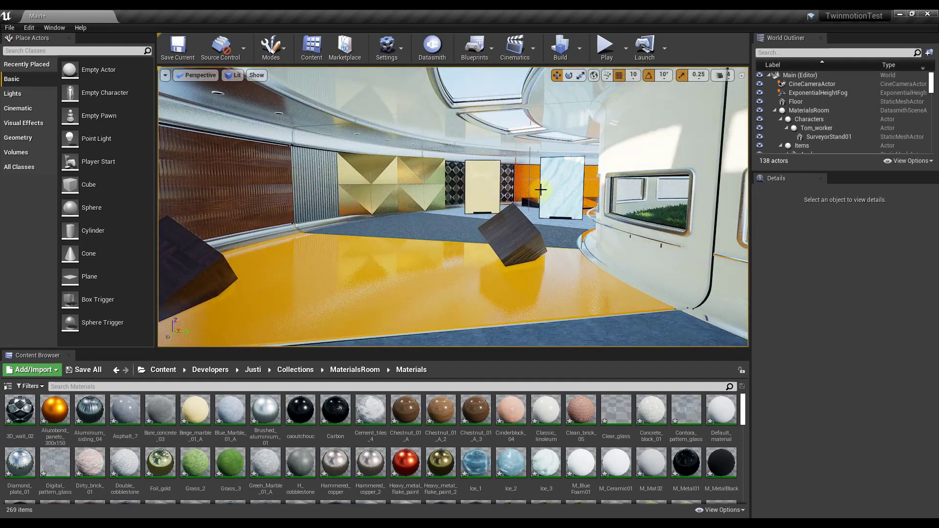
click(444, 289)
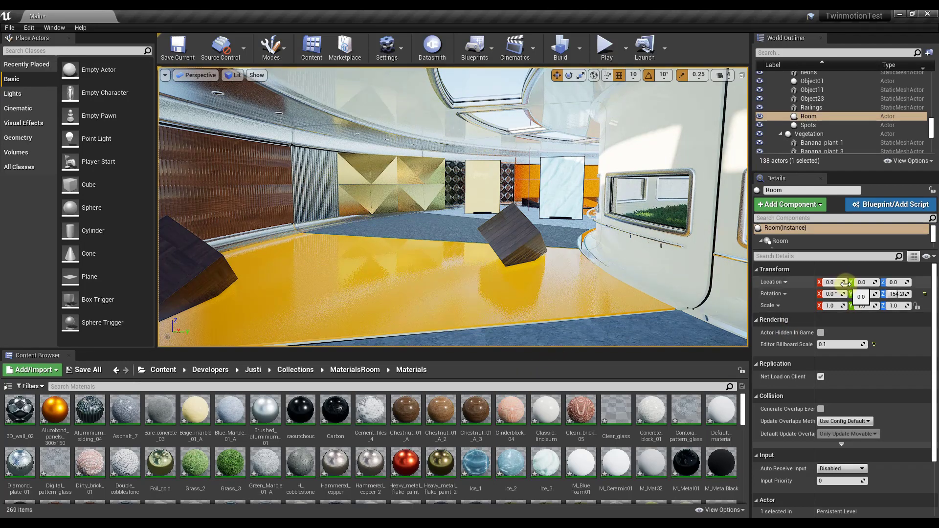
scroll(853, 338, down, 4)
scroll(838, 345, up, 4)
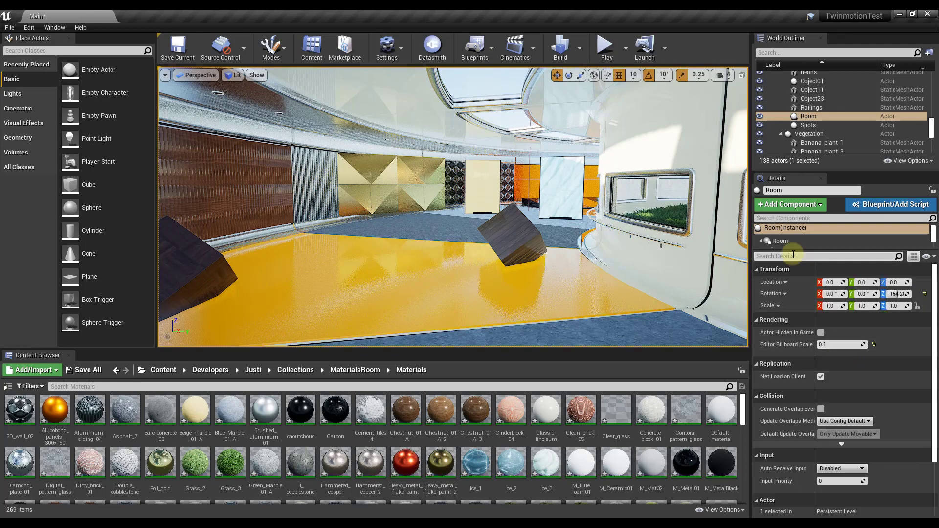
click(442, 296)
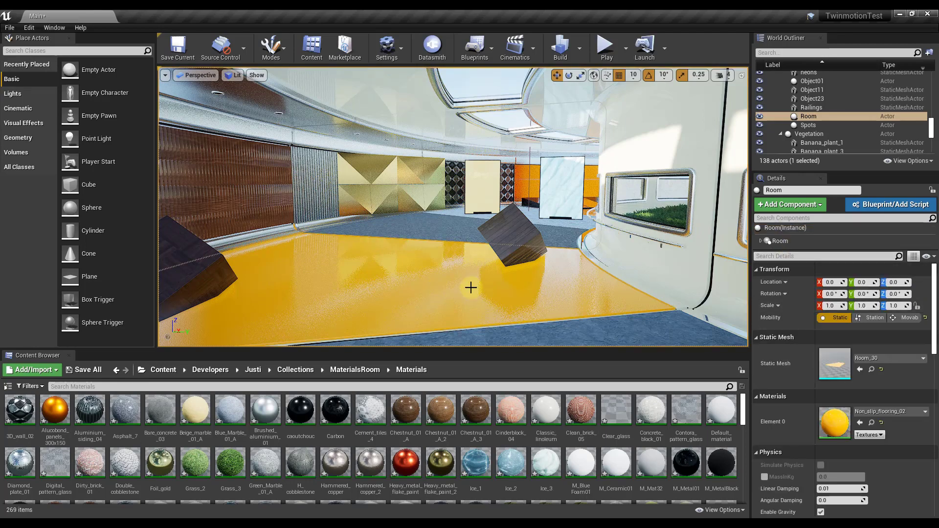
double_click(838, 424)
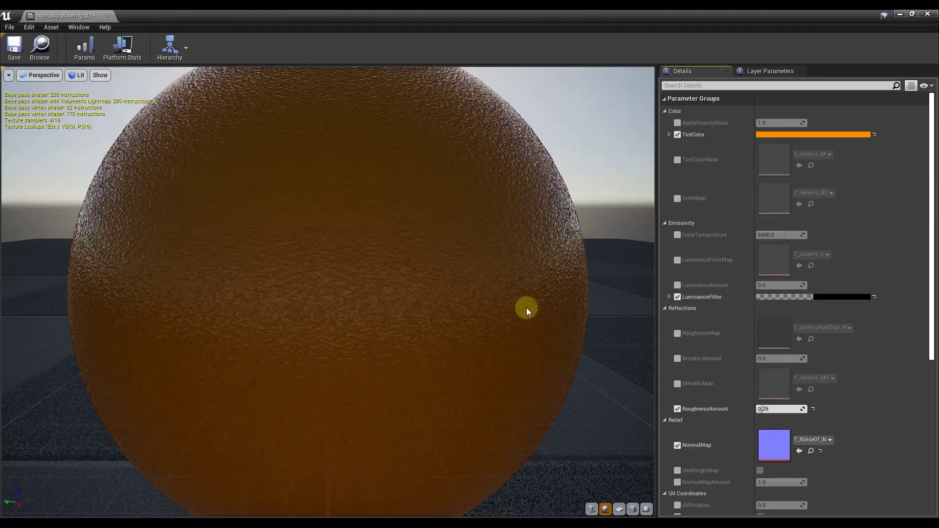
Examine the flooring material's color, reflection, relief and UV parameters together with its preview sphere.
scroll(455, 279, down, 5)
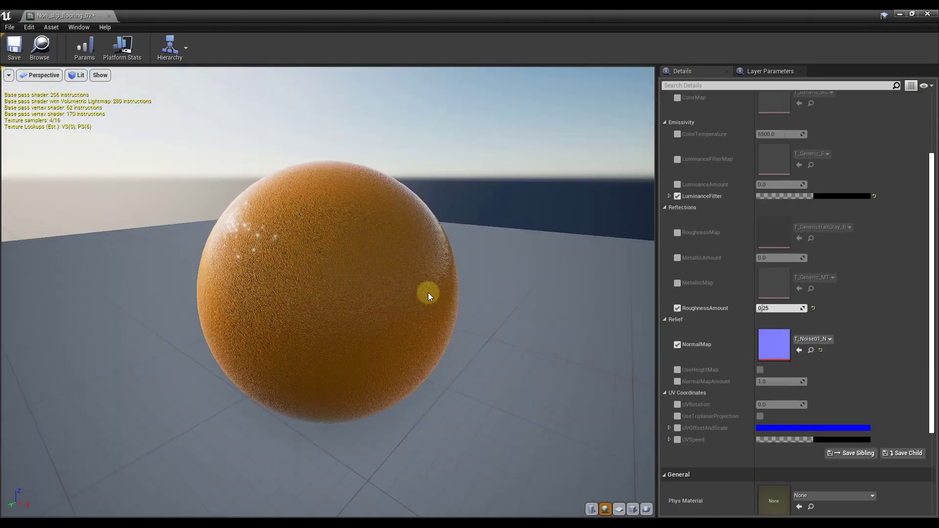
drag(426, 292, 291, 258)
scroll(807, 332, up, 1)
scroll(807, 324, up, 5)
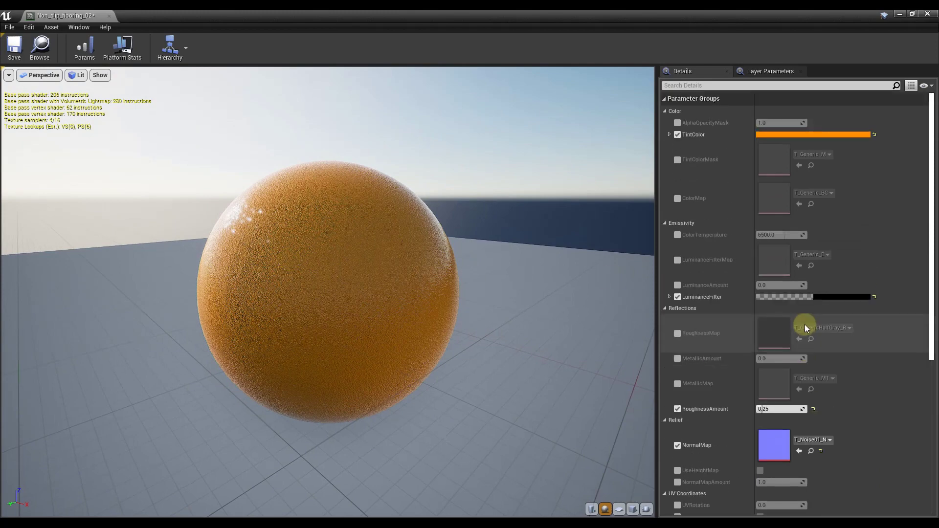
Review the flooring material's relief and UV settings, view the preview sphere from several angles, and close the material editor.
scroll(815, 320, down, 10)
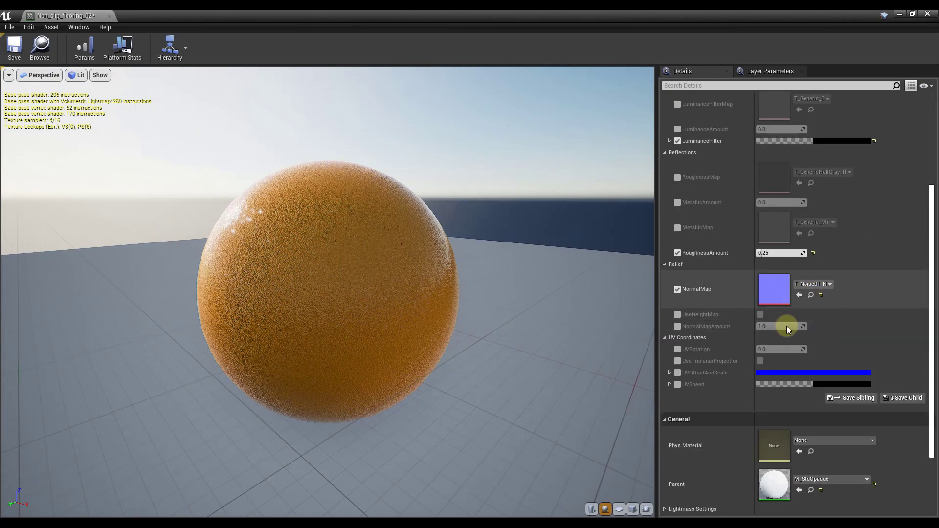
drag(367, 299, 420, 295)
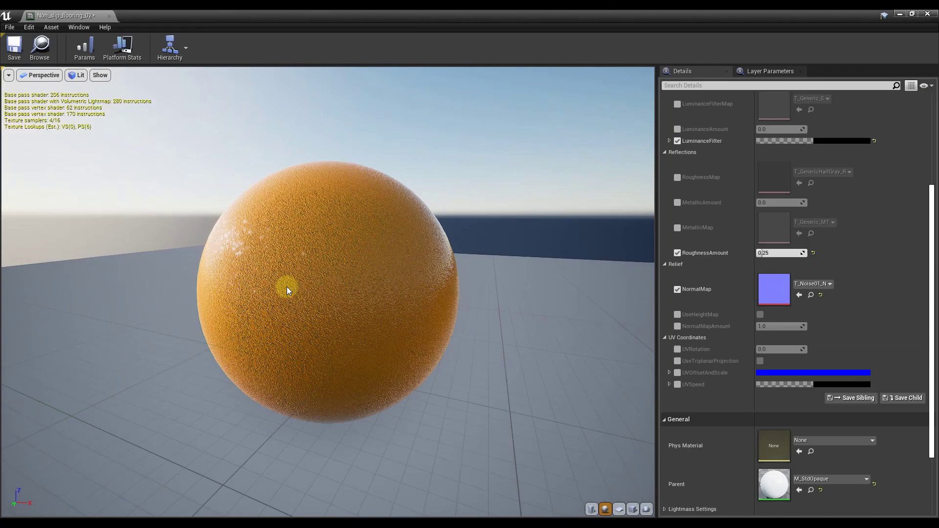
mouse_move(309, 277)
right_down()
mouse_move(295, 274)
mouse_move(309, 248)
mouse_move(342, 429)
mouse_move(318, 289)
mouse_move(295, 287)
right_up()
mouse_move(296, 287)
mouse_down()
mouse_move(404, 287)
mouse_move(206, 273)
mouse_move(287, 275)
mouse_move(294, 288)
mouse_up()
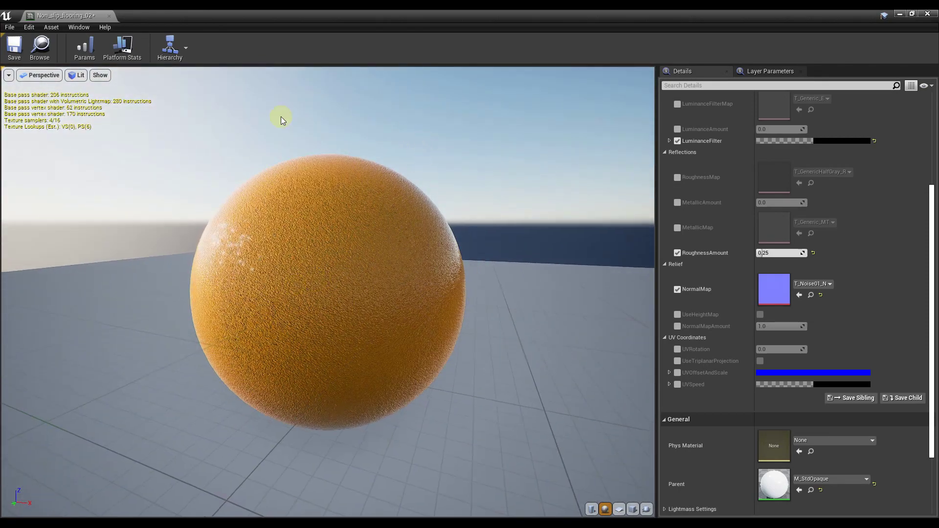
click(927, 15)
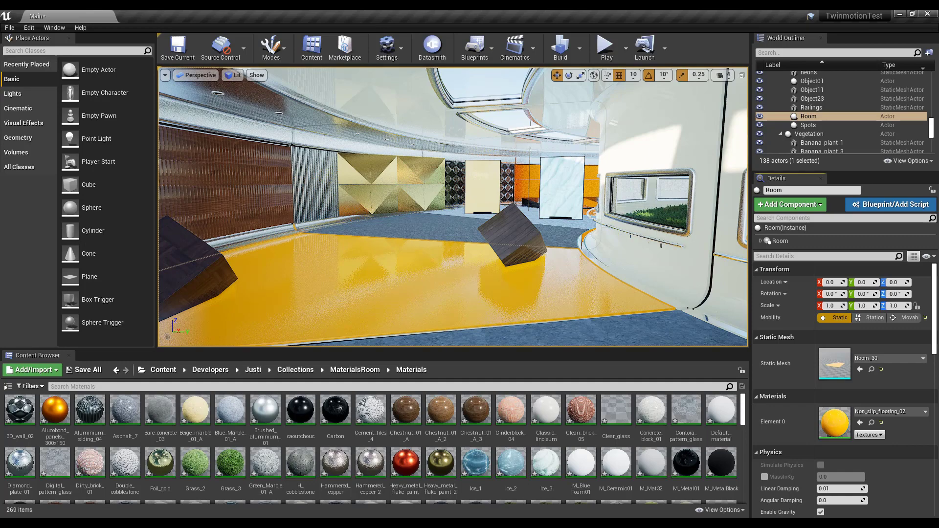
Reopen the yellow floor's Non_slip_flooring_02 material and enable its RoughnessMap parameter override.
double_click(834, 421)
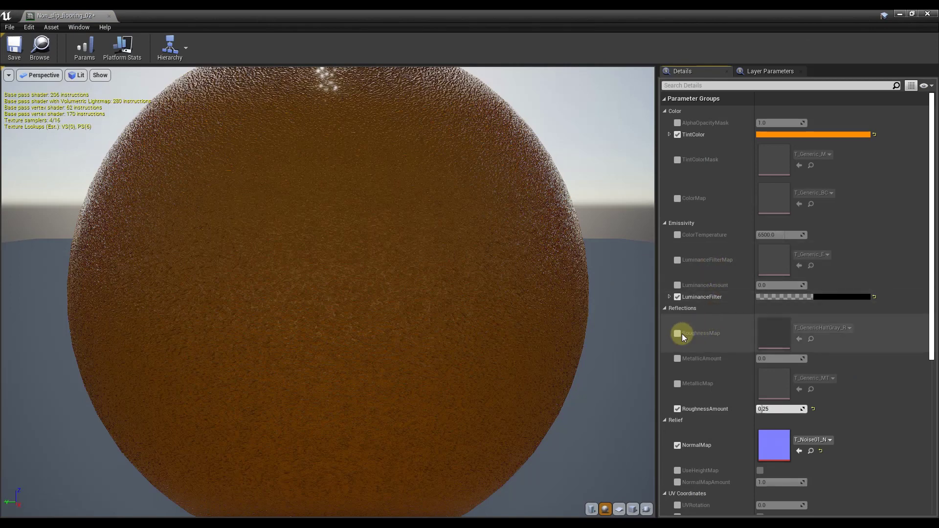
scroll(687, 372, down, 4)
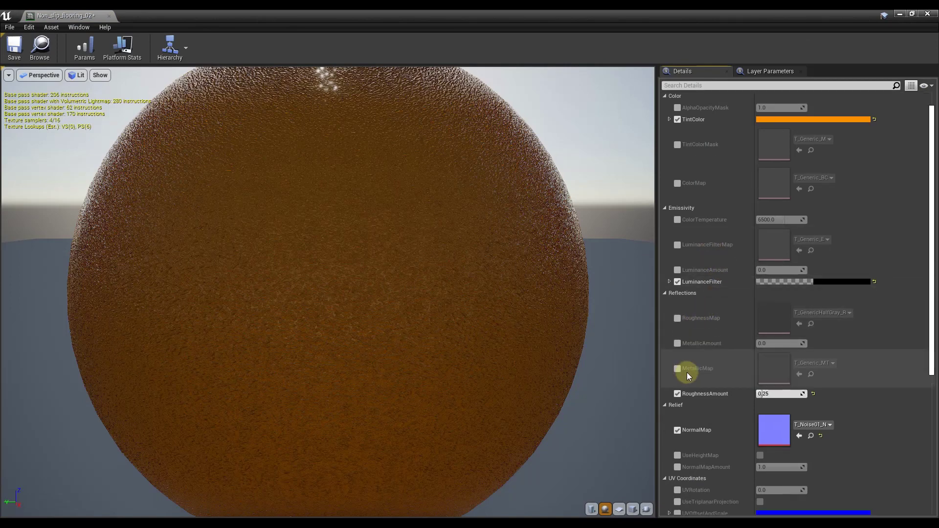
scroll(723, 387, down, 2)
scroll(732, 394, up, 6)
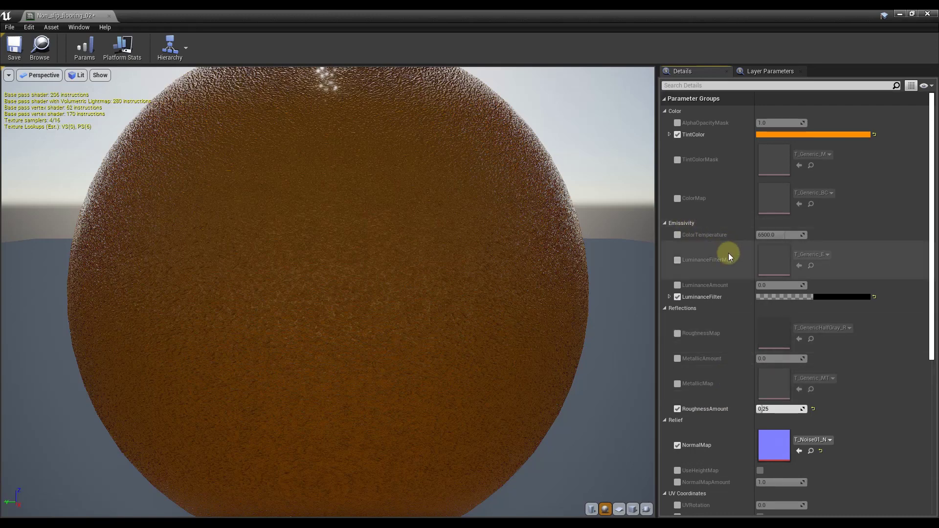
scroll(733, 288, down, 3)
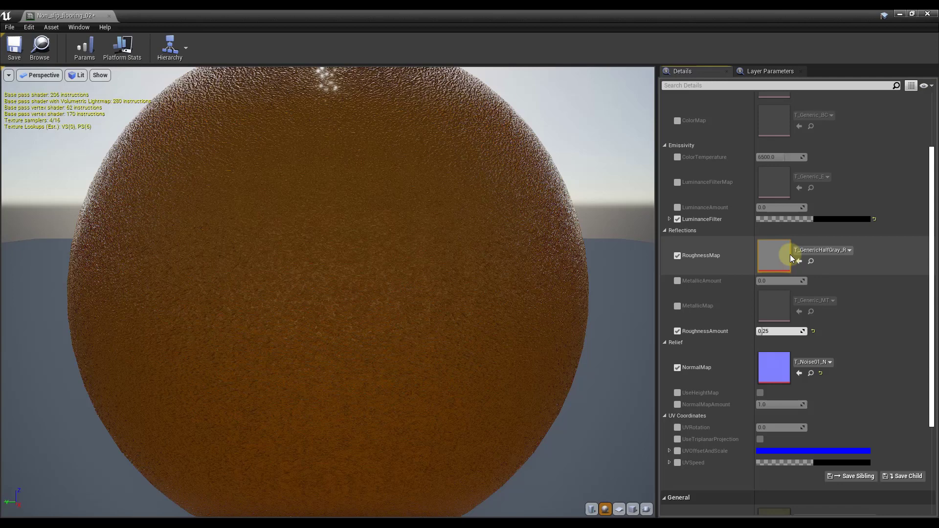
Check the asset choices and source path of the RoughnessMap texture, inspect the preview sphere, and close the material editor.
click(815, 249)
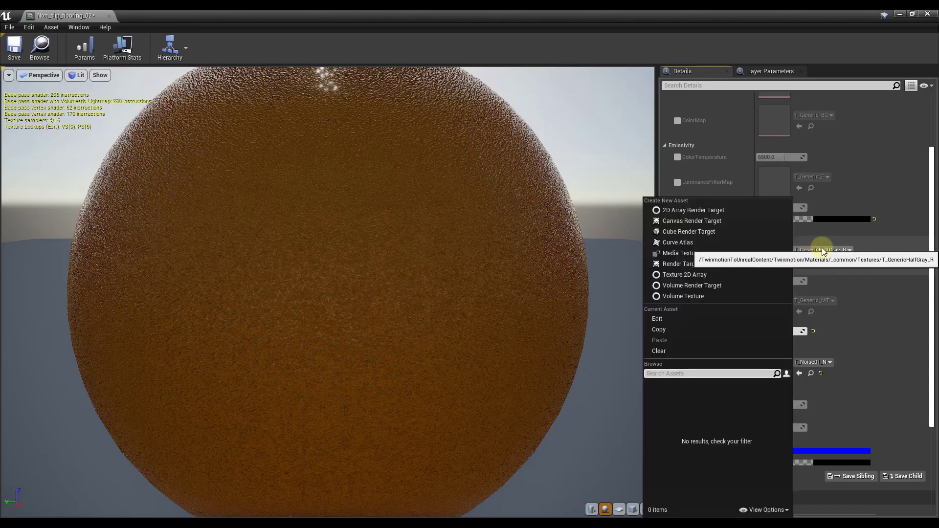
click(822, 248)
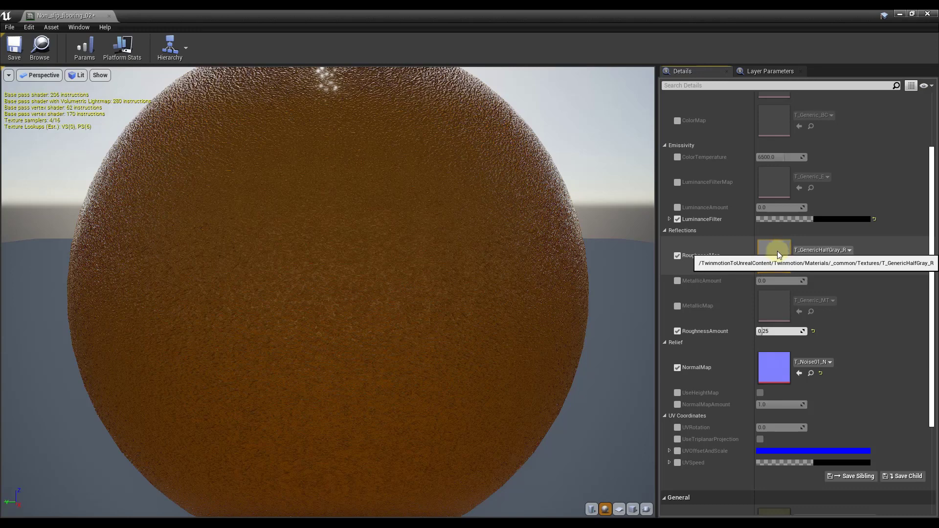
scroll(488, 256, down, 5)
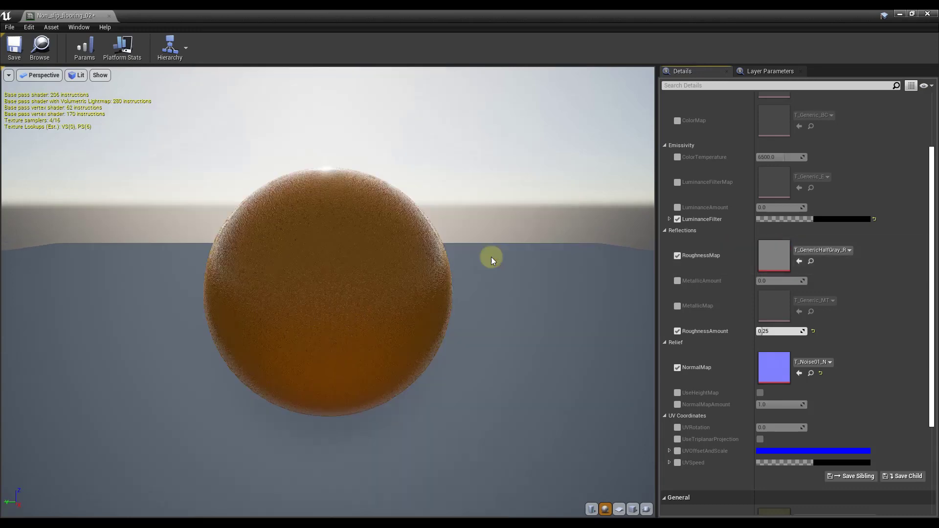
scroll(370, 262, up, 2)
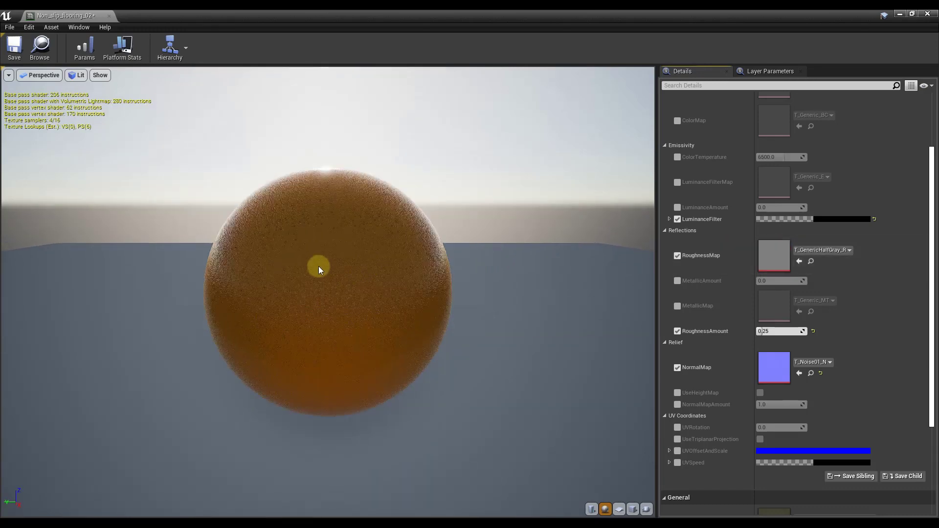
mouse_move(318, 266)
right_down()
mouse_move(373, 266)
mouse_move(330, 271)
right_up()
scroll(330, 271, down, 2)
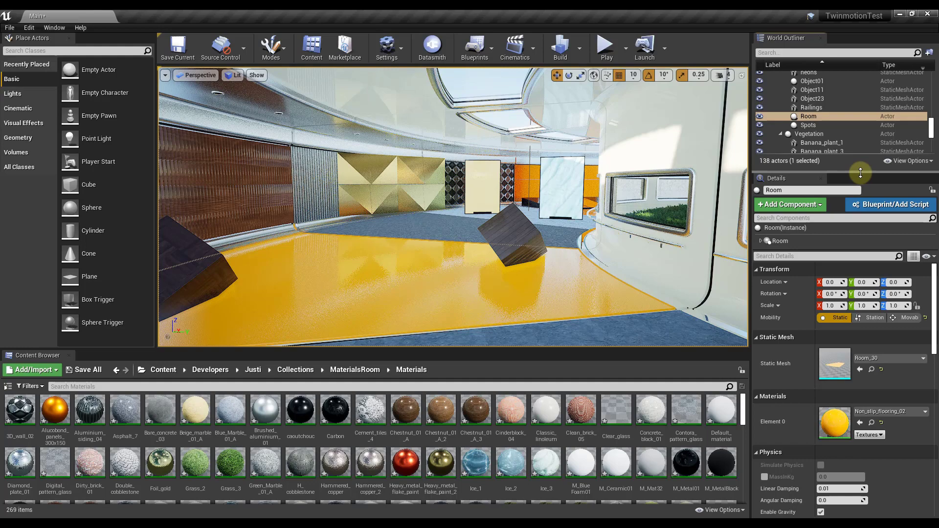
Enlarge the World Outliner and browse the imported MaterialsRoom hierarchy, selecting individual actors and ending on Object08.
drag(861, 173, 860, 352)
scroll(827, 205, up, 4)
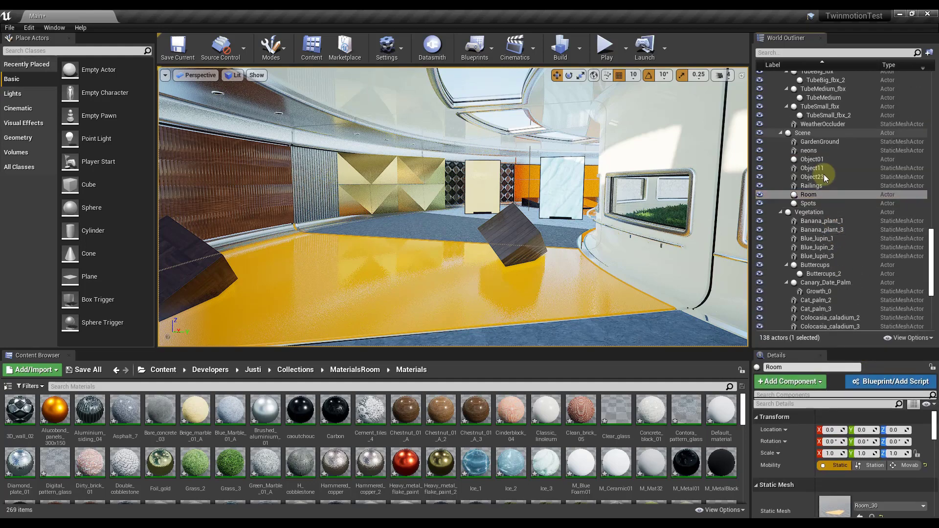
click(813, 157)
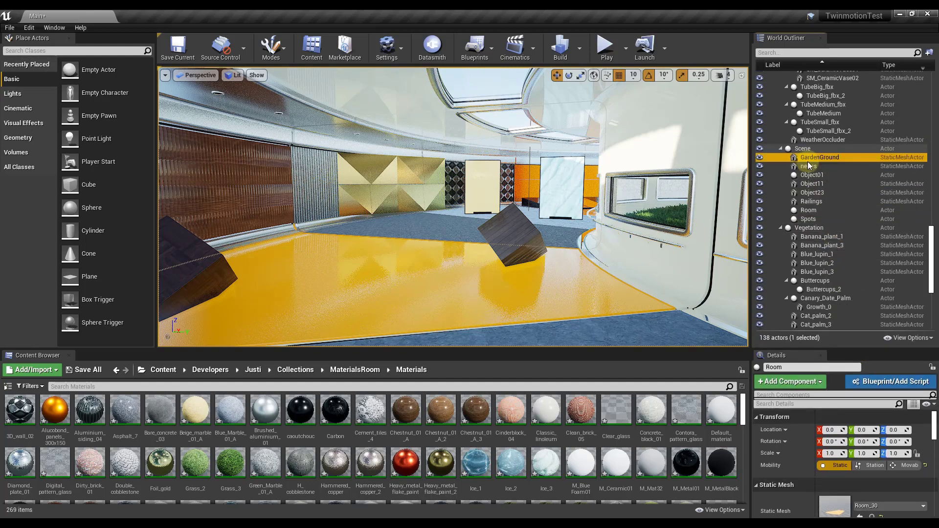
click(816, 132)
scroll(822, 124, up, 7)
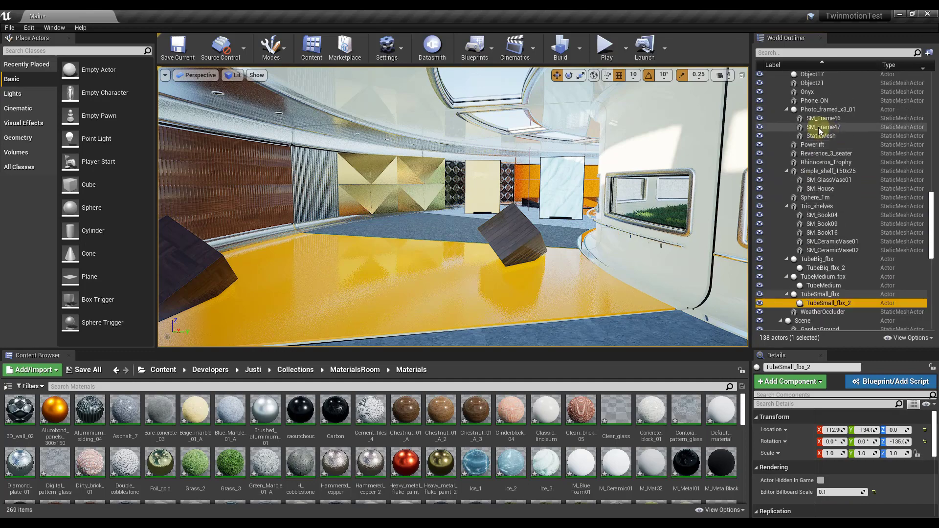
scroll(826, 117, up, 5)
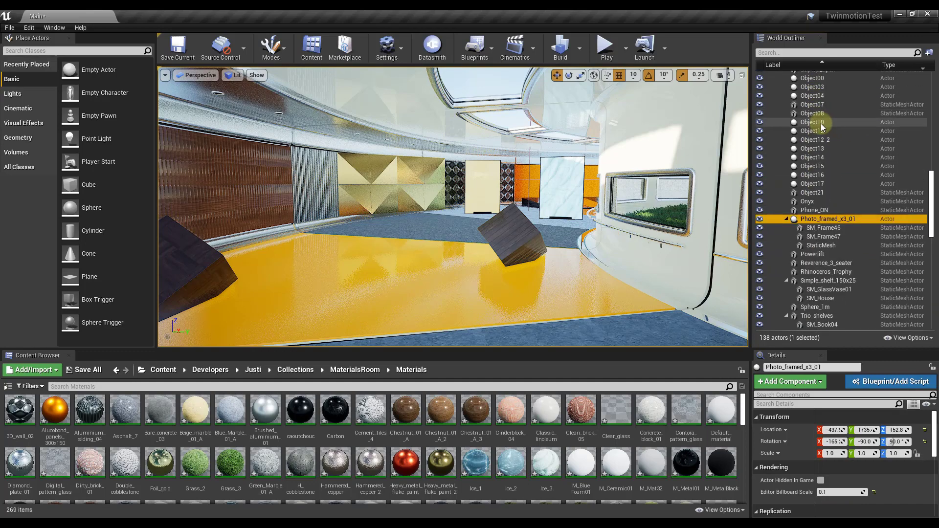
click(827, 114)
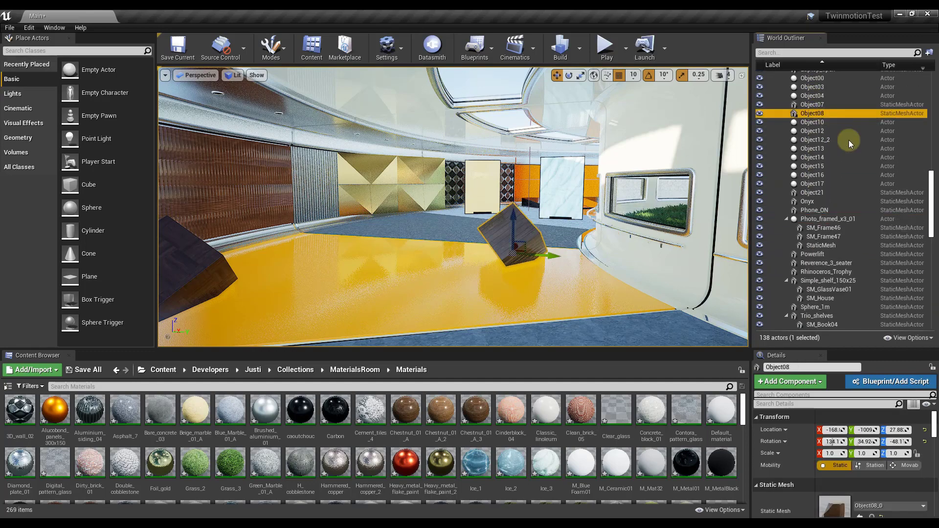
click(816, 105)
click(815, 114)
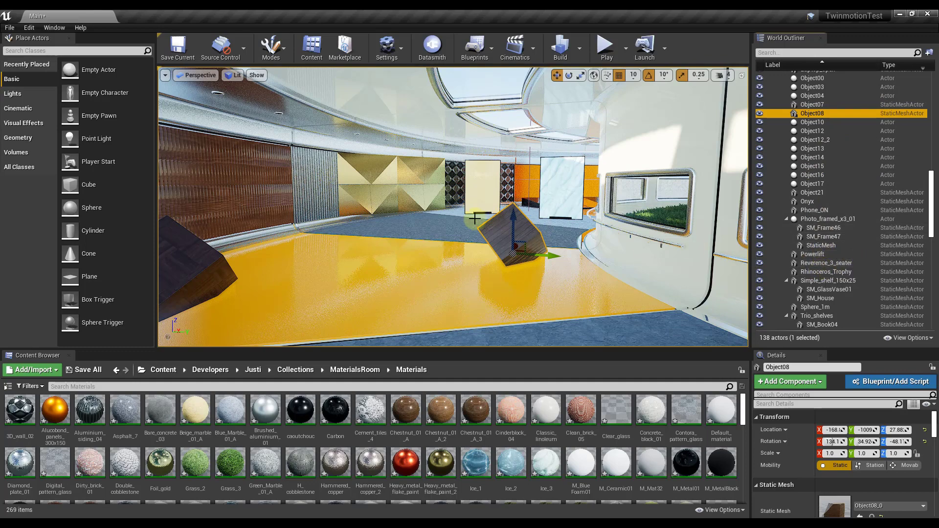
Tour the imported room's interior and examine its walls, columns and floor surfaces, including the green grass floor.
right_drag(465, 221, 449, 228)
drag(450, 226, 938, 200)
right_drag(938, 201, 423, 228)
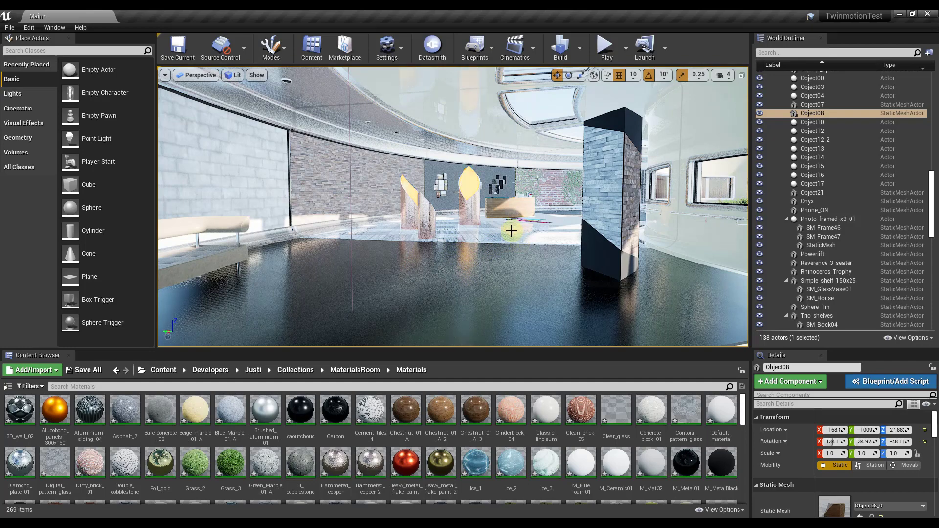
key(w)
right_drag(511, 230, 763, 219)
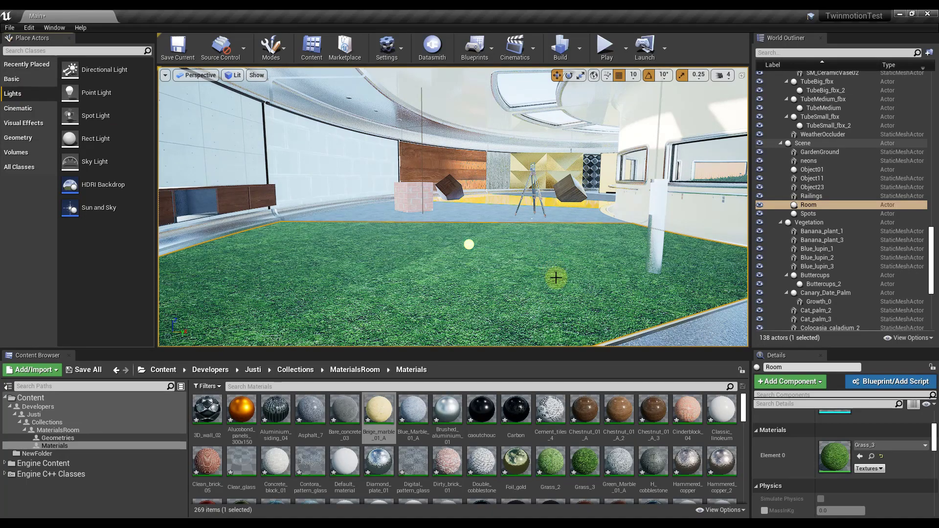
right_drag(556, 278, 579, 260)
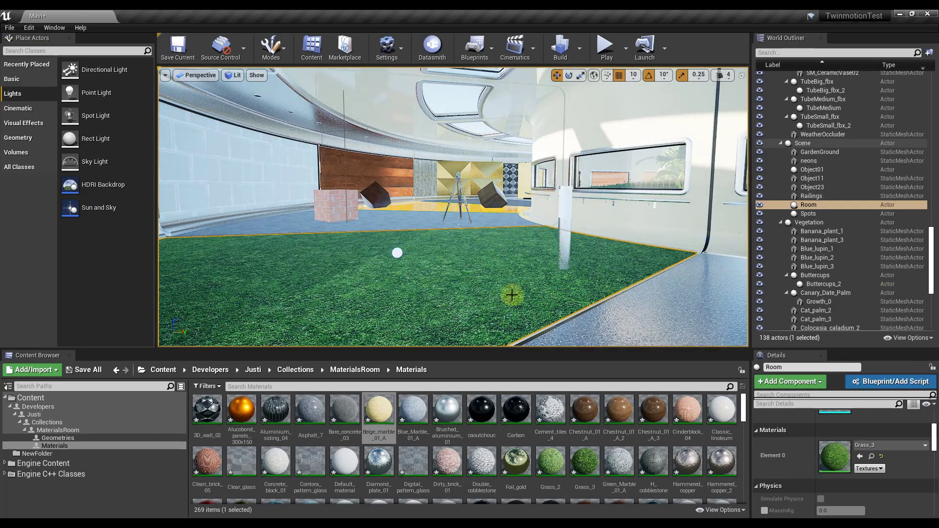
right_drag(511, 294, 880, 289)
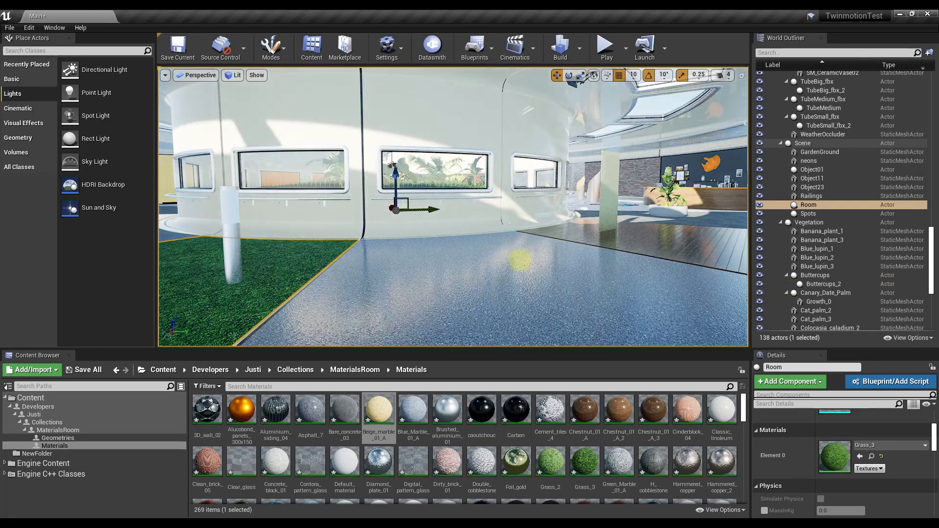
right_drag(519, 259, 172, 277)
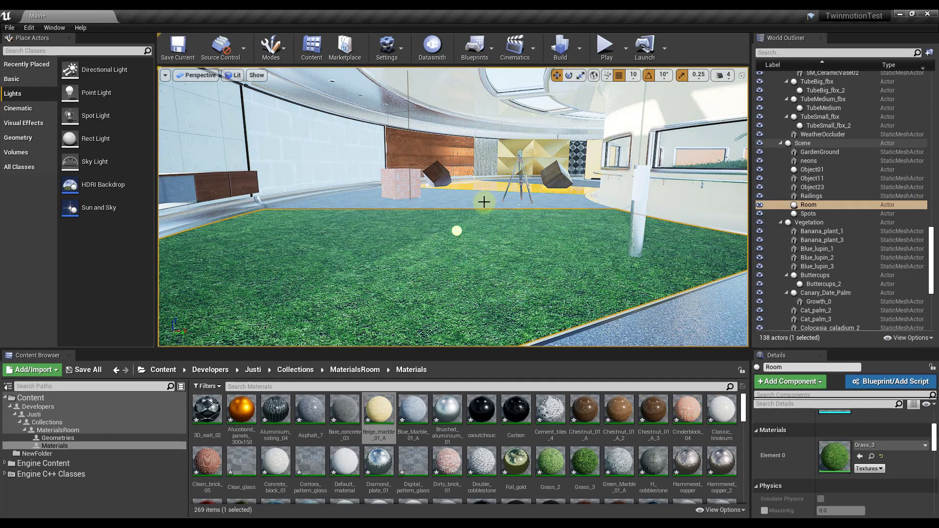
drag(483, 201, 486, 210)
Replace the Grass_3 floor's Element 0 material with Diamond_plate_01 and view the floor up close.
mouse_move(519, 282)
mouse_down()
mouse_move(562, 262)
mouse_move(473, 295)
mouse_move(412, 370)
mouse_move(376, 463)
mouse_up()
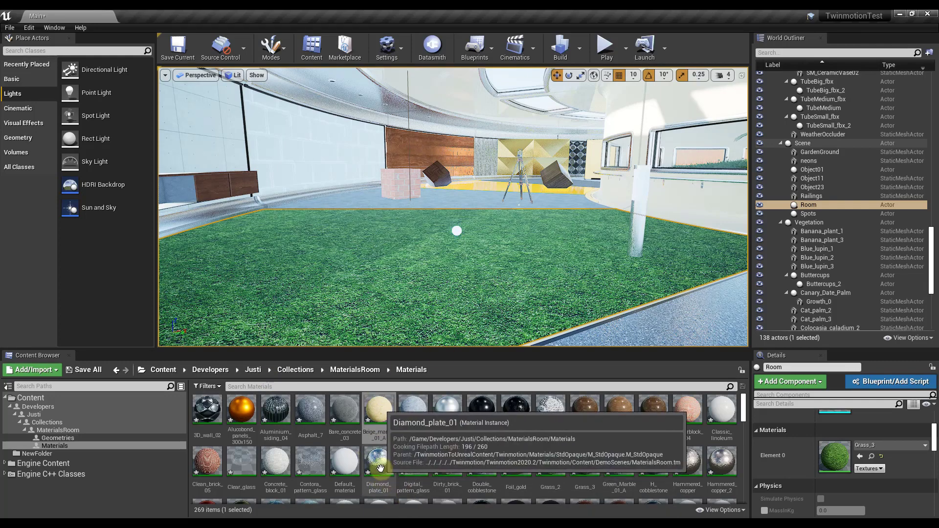
drag(376, 470, 837, 456)
right_drag(478, 264, 646, 246)
key(w)
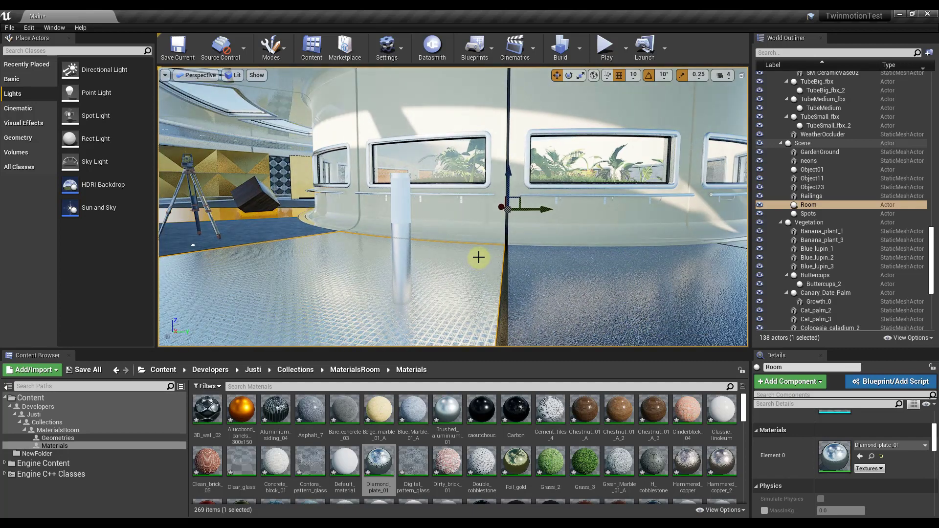
right_drag(464, 251, 511, 246)
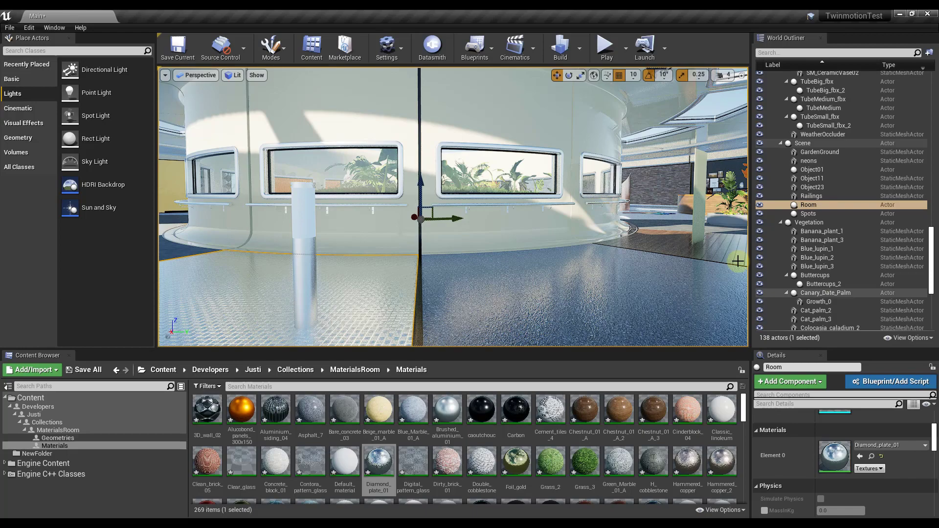
Place an HDRI Backdrop in the planted garden at the building's center and lower it slightly.
right_drag(524, 240, 336, 248)
scroll(338, 249, up, 3)
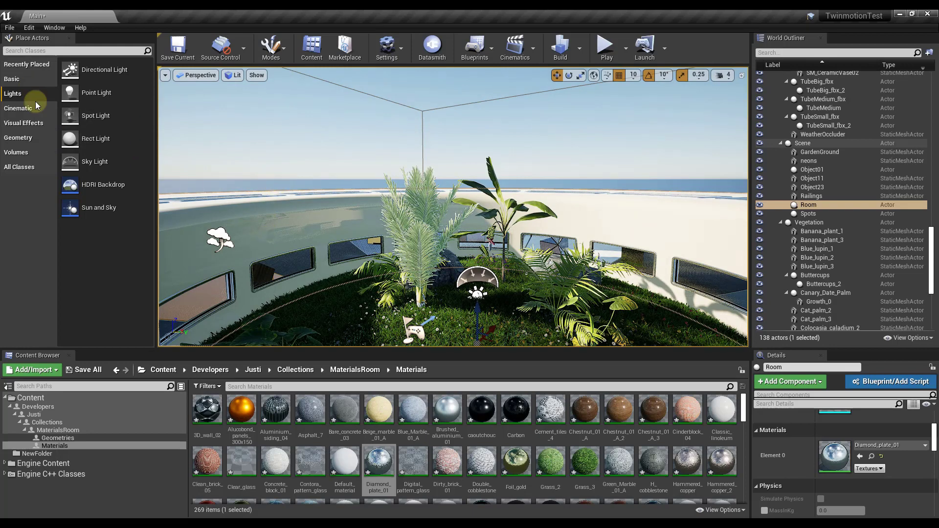
drag(107, 184, 349, 301)
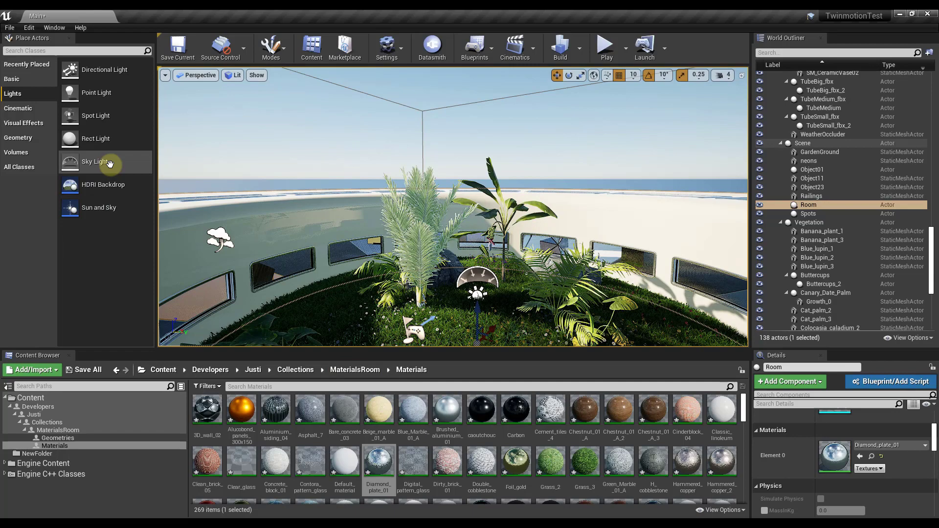
drag(104, 186, 468, 331)
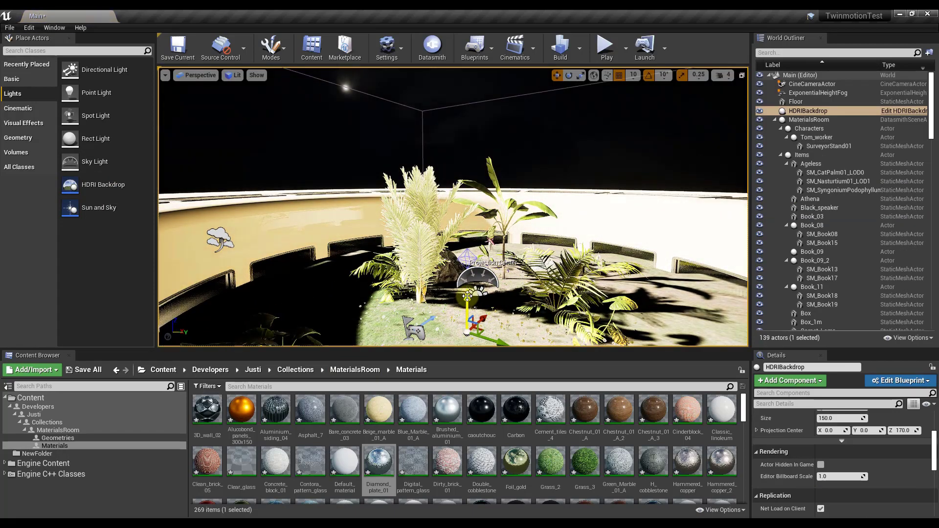
drag(465, 294, 464, 311)
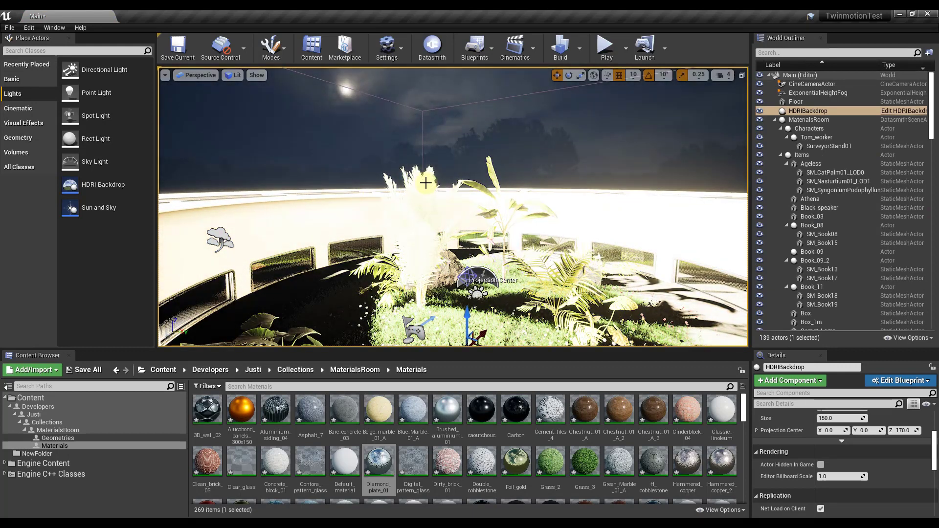
Hide the SunSky actor in the level.
scroll(838, 224, down, 7)
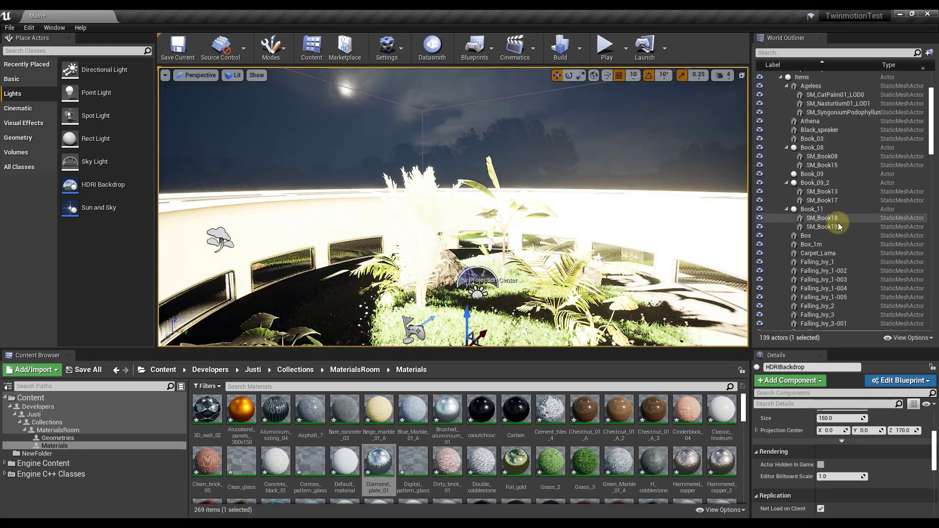
drag(934, 159, 931, 316)
click(760, 326)
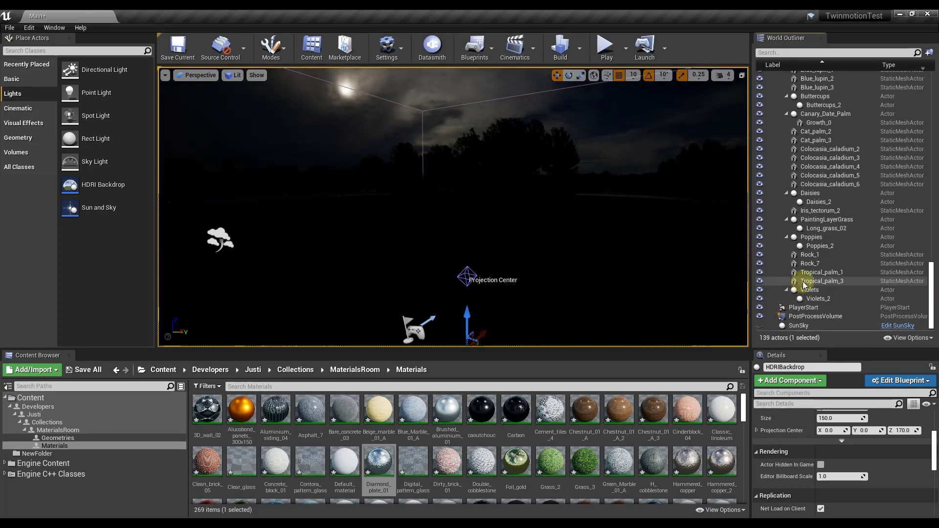
Select the HDRIBackdrop actor and set its intensity to about 2.43.
scroll(852, 238, up, 10)
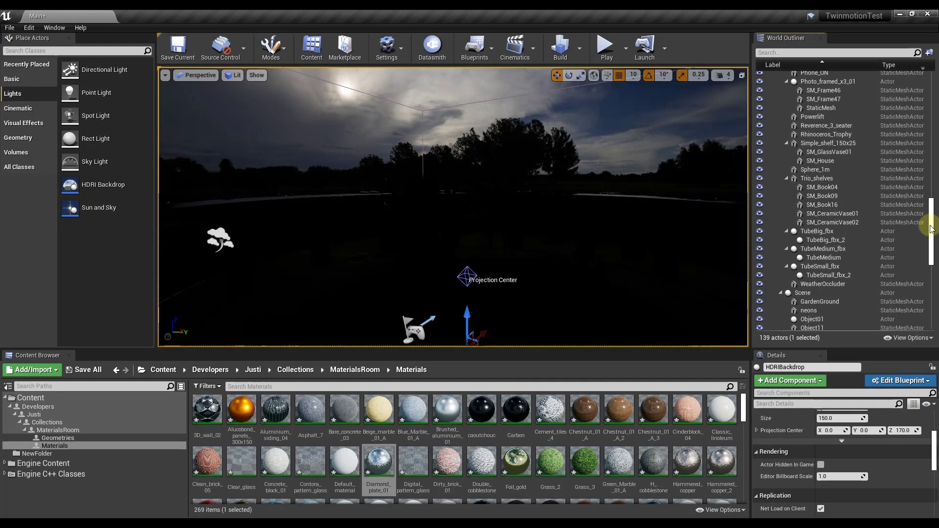
drag(932, 227, 931, 96)
click(796, 116)
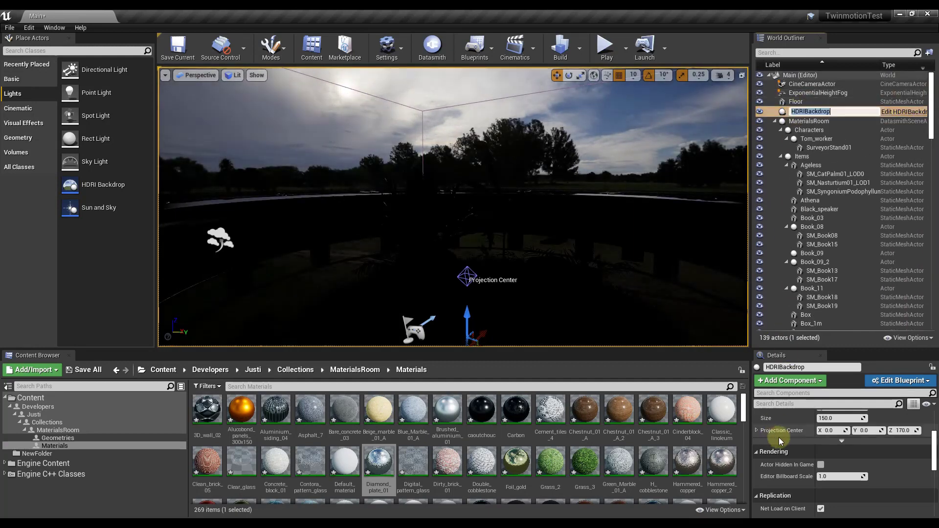
scroll(811, 429, down, 2)
scroll(811, 448, up, 3)
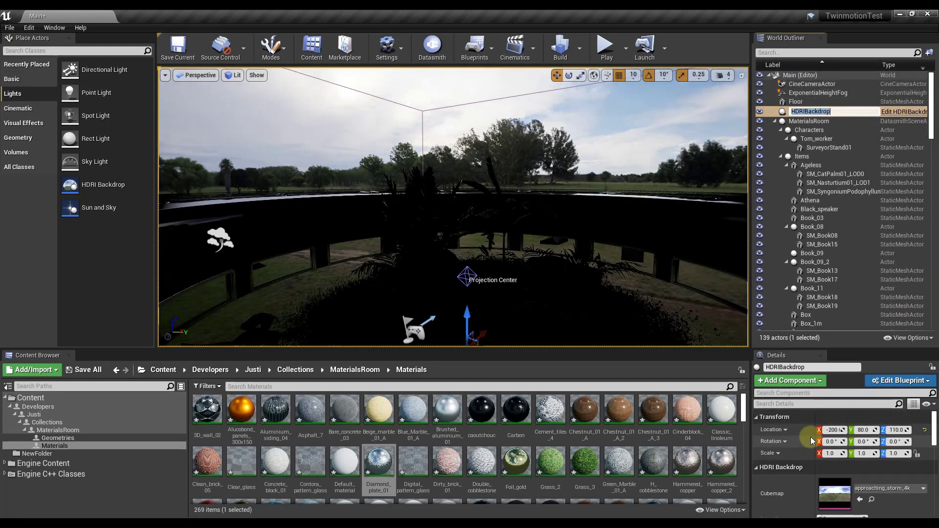
mouse_move(831, 472)
mouse_down()
mouse_move(851, 472)
mouse_move(837, 473)
mouse_up()
Look around the garden to examine the plants and surrounding building under the HDRI lighting.
right_drag(471, 277, 469, 299)
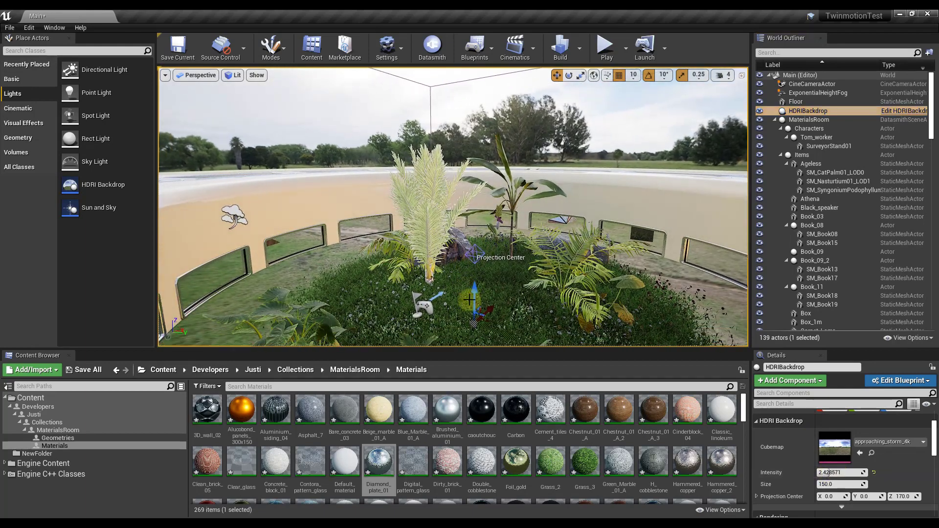
drag(472, 288, 471, 349)
right_drag(470, 349, 491, 243)
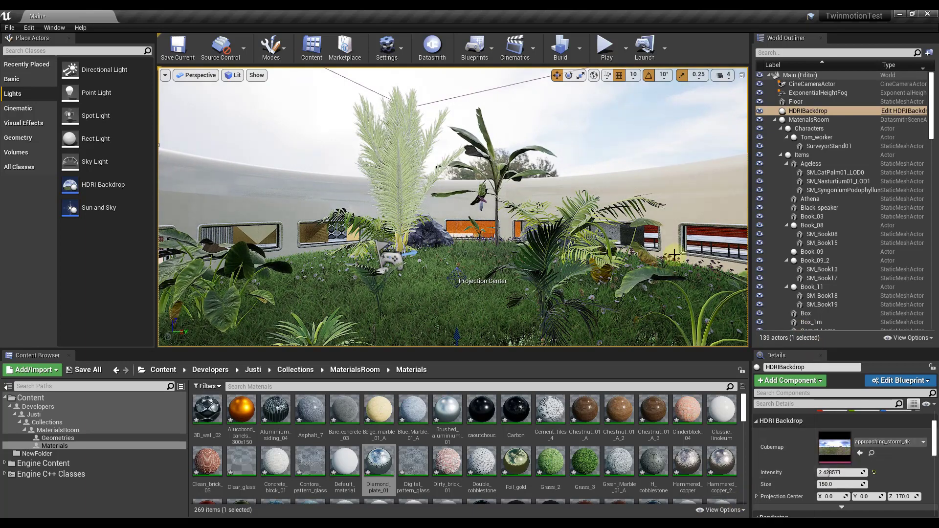
right_drag(406, 209, 342, 225)
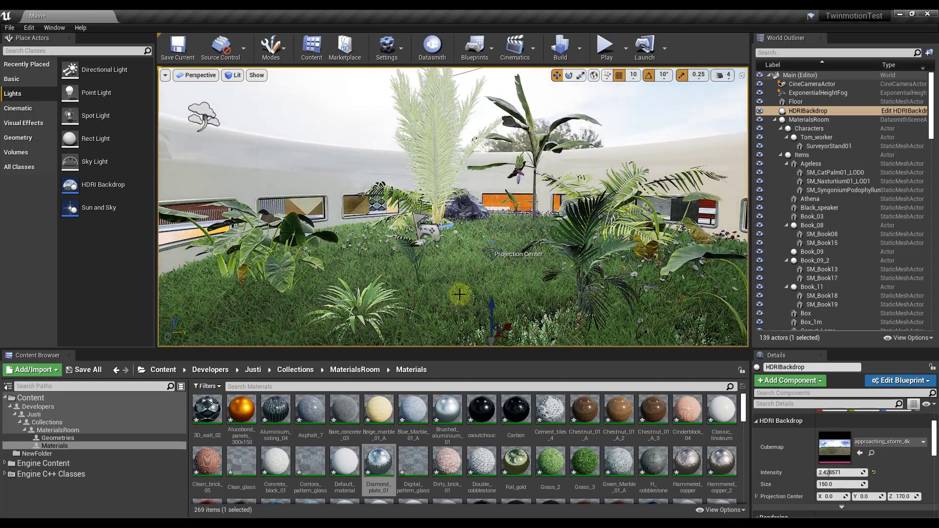